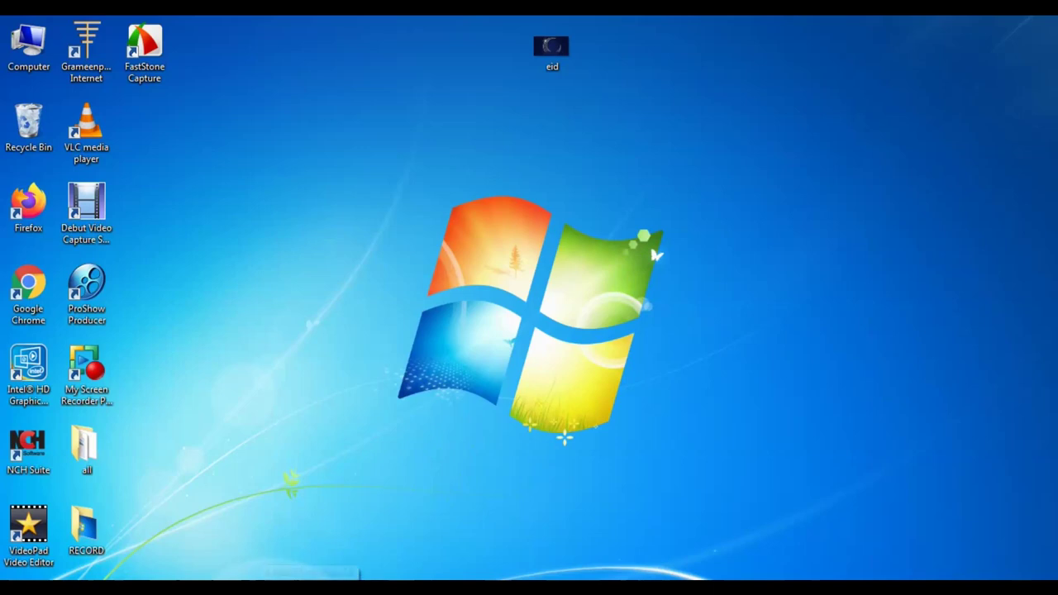
Step: Launch Photoshop, move the eid desktop icon lower, then restore the Photoshop window
{"action": "double_click", "coordinate": [385, 513]}
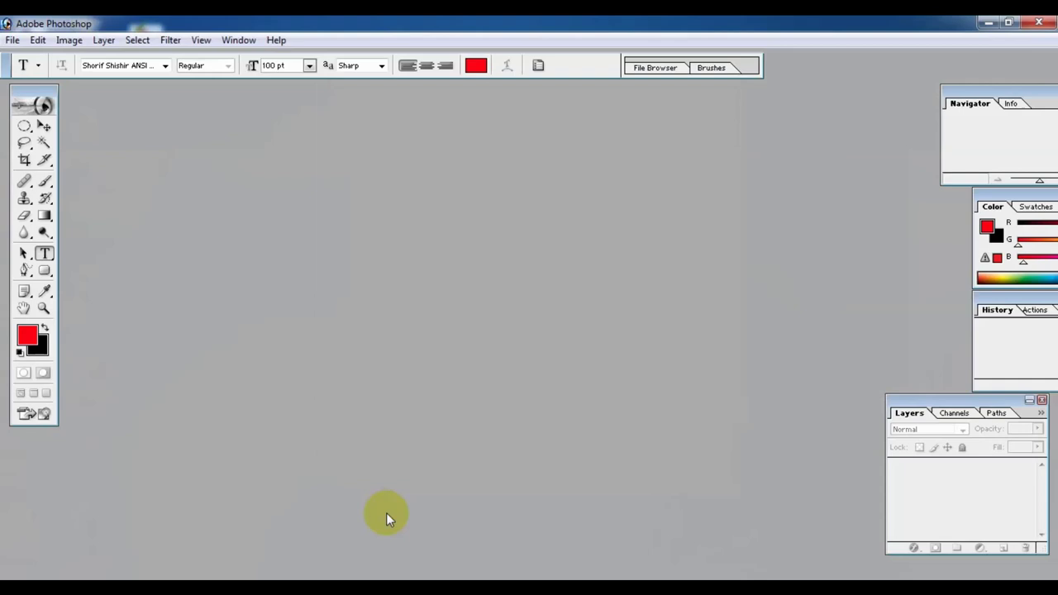
{"action": "left_click", "coordinate": [989, 23]}
{"action": "mouse_move", "coordinate": [562, 52]}
{"action": "left_mouse_down"}
{"action": "mouse_move", "coordinate": [516, 105]}
{"action": "mouse_move", "coordinate": [564, 110]}
{"action": "left_mouse_up"}
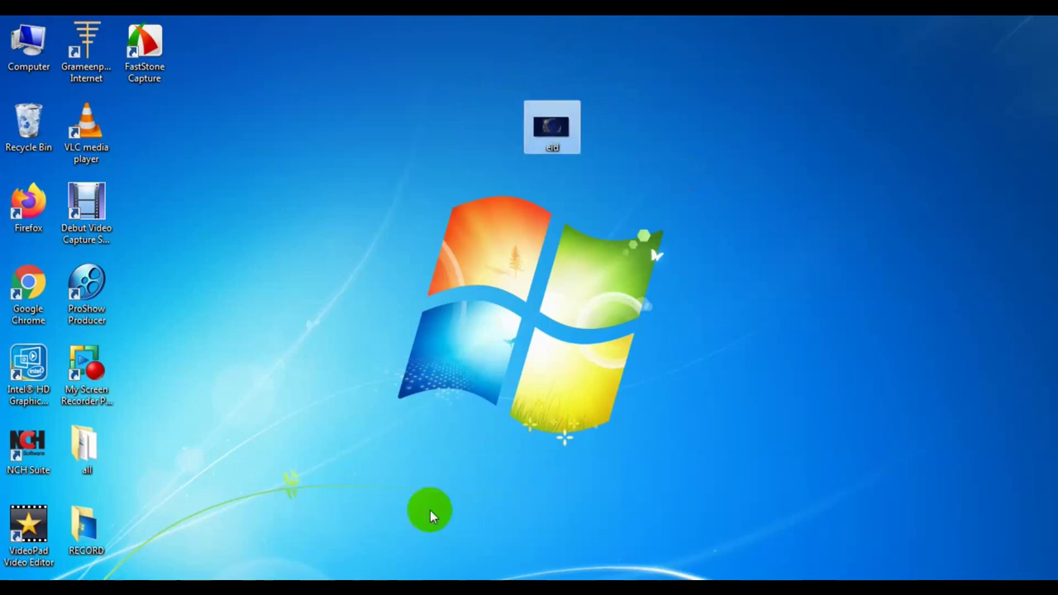
{"action": "left_click", "coordinate": [324, 569]}
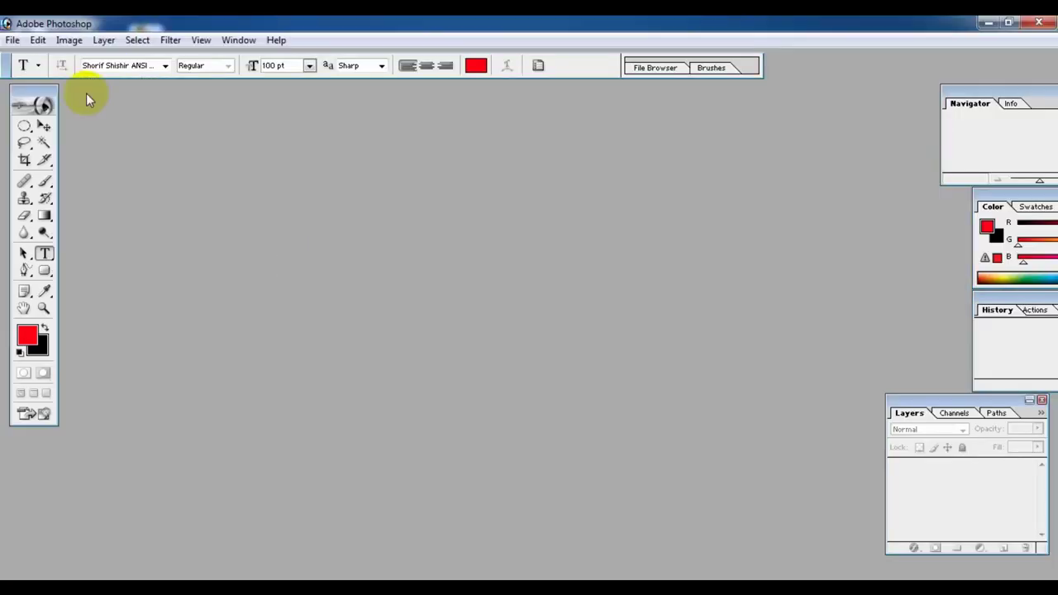
Step: Open the eid picture from the desktop
{"action": "left_click", "coordinate": [12, 41]}
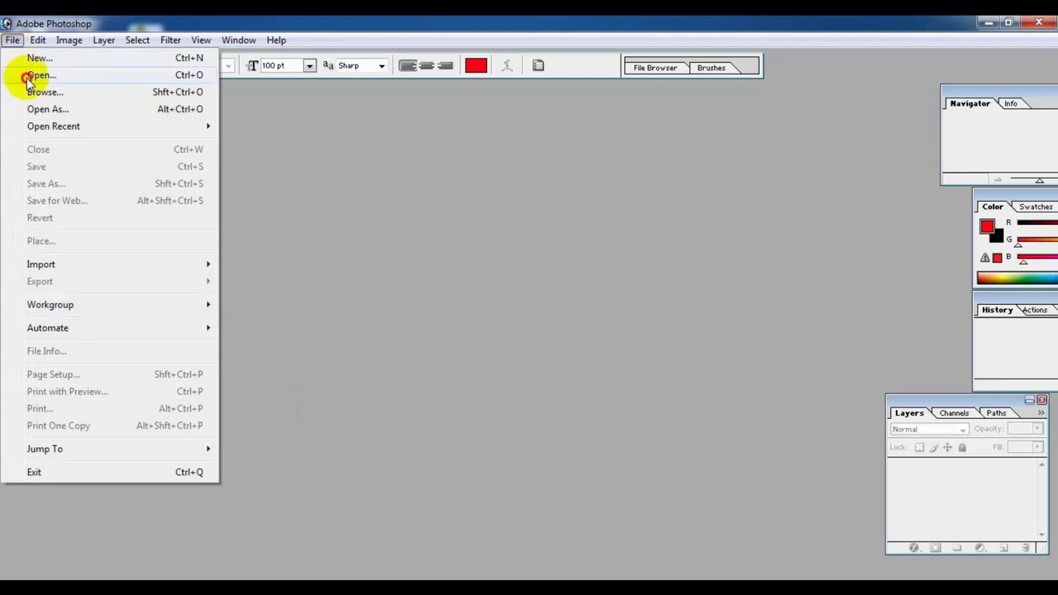
{"action": "left_click", "coordinate": [27, 75]}
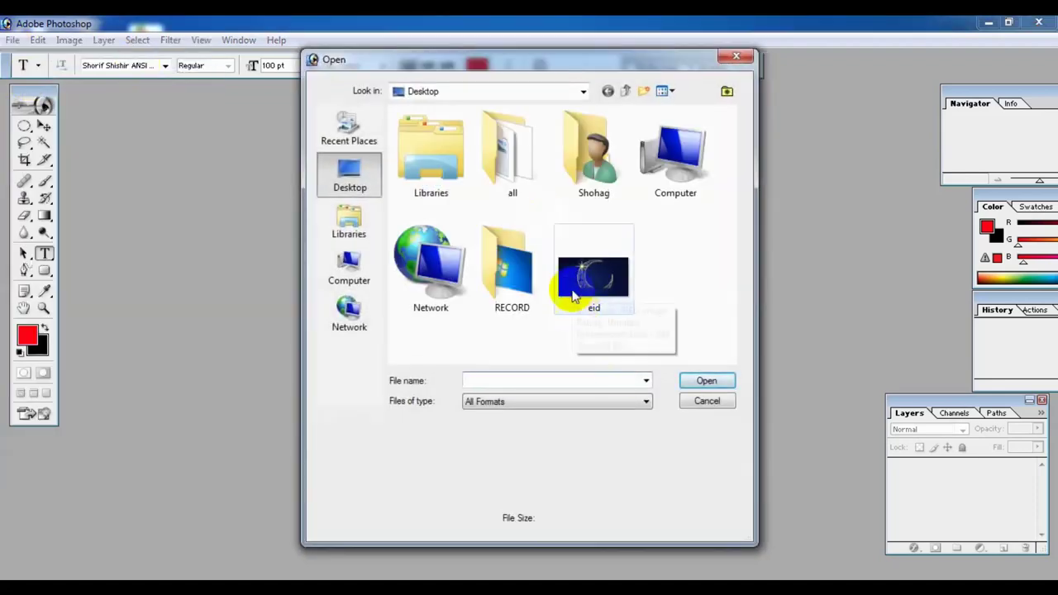
{"action": "left_click", "coordinate": [603, 275]}
{"action": "left_click", "coordinate": [702, 381]}
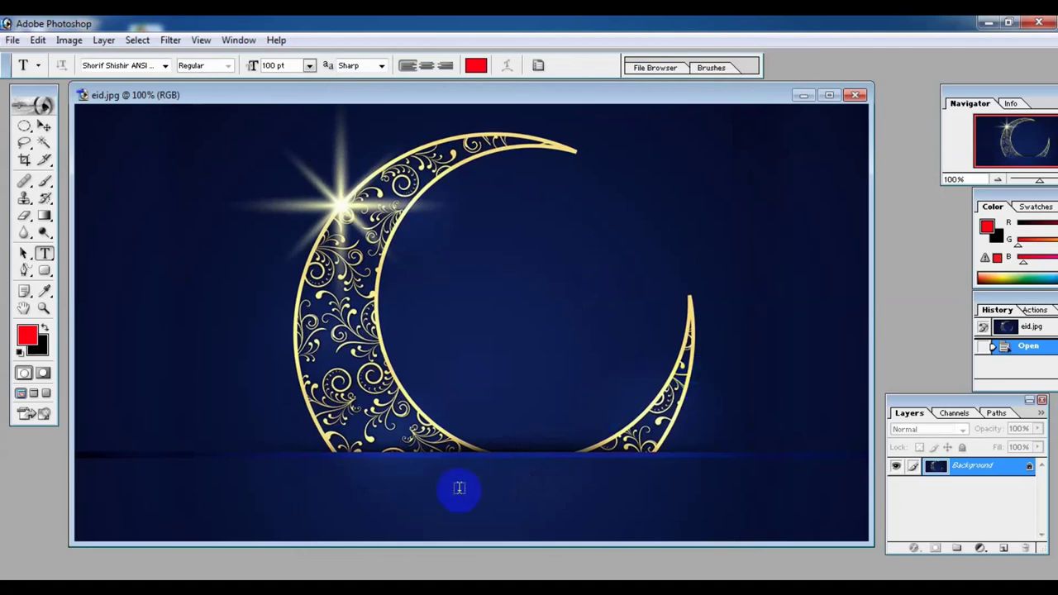
Step: Type the red Bengali headline 'ঈদ মোবারাক' centred below the moon and select its text
{"action": "left_click", "coordinate": [454, 496]}
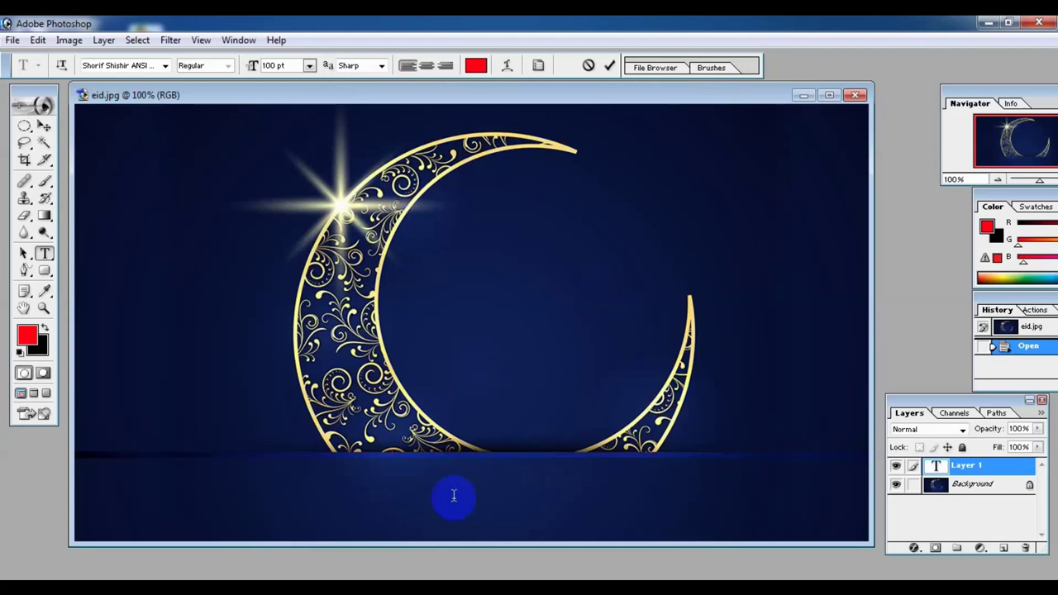
{"action": "type", "text": "ঈদ"}
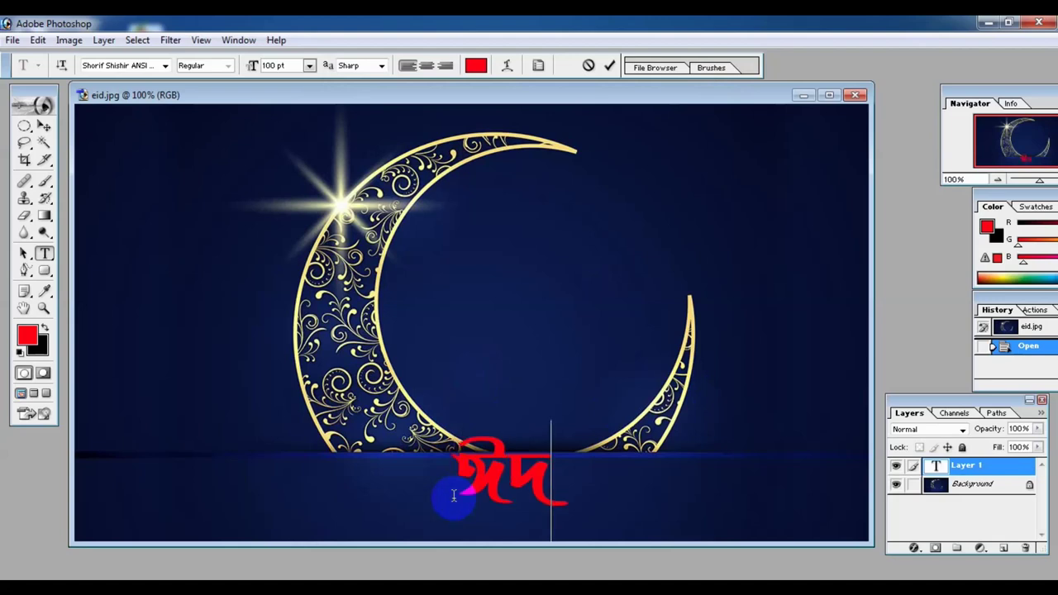
{"action": "type", "text": " মোবারাক"}
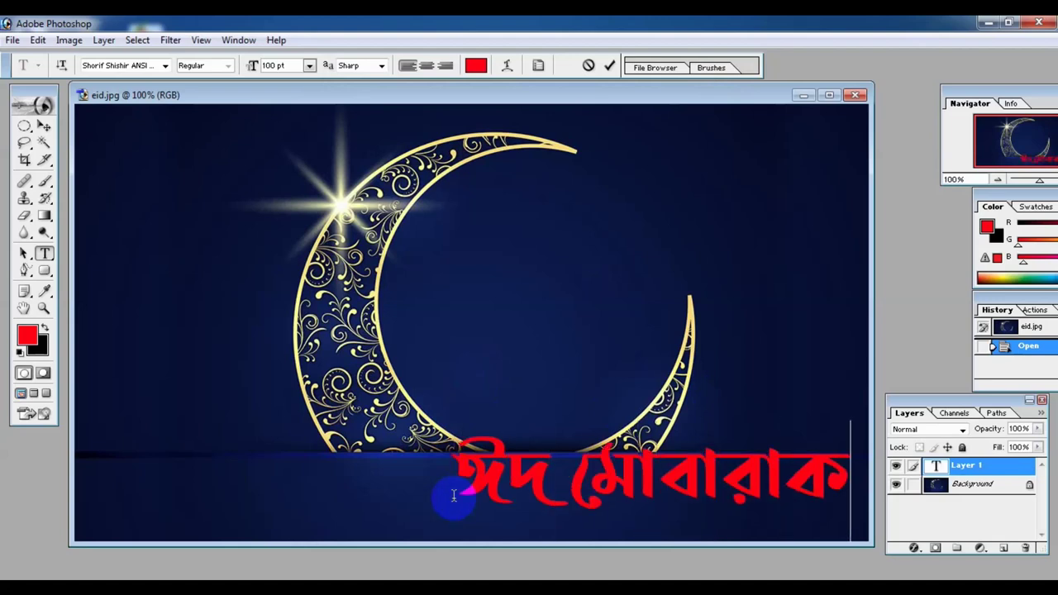
{"action": "left_click_drag", "start_coordinate": [672, 315], "coordinate": [503, 339]}
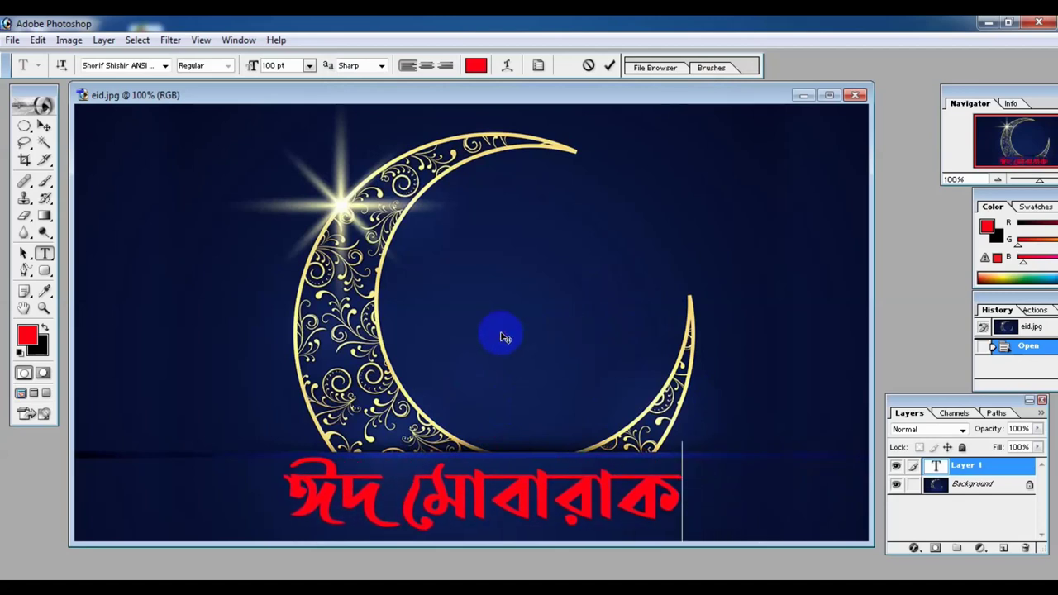
{"action": "key", "text": "ctrl+a"}
{"action": "left_click", "coordinate": [495, 499]}
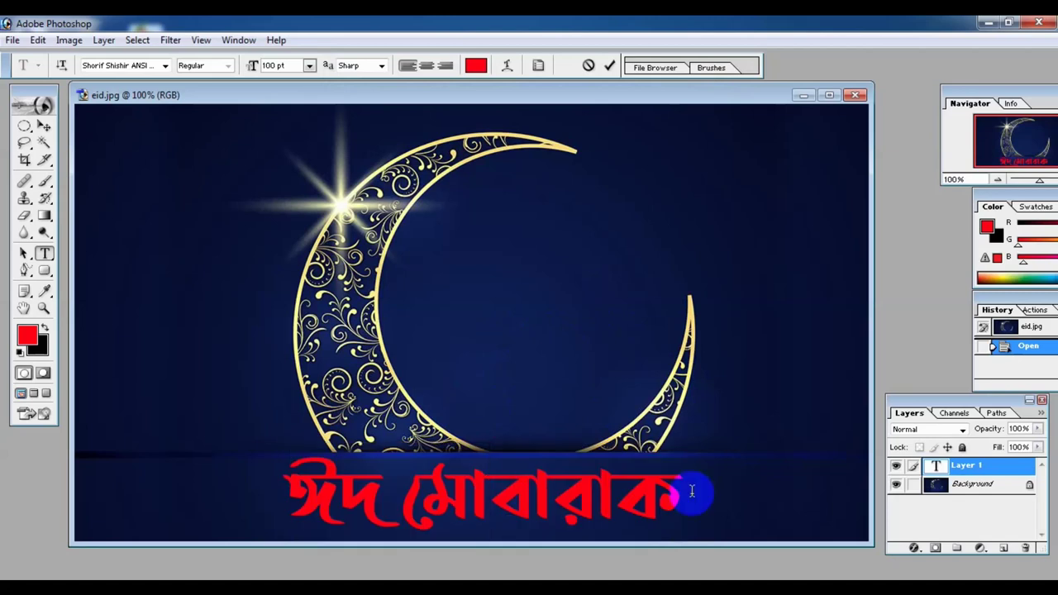
{"action": "left_click_drag", "start_coordinate": [675, 489], "coordinate": [285, 488]}
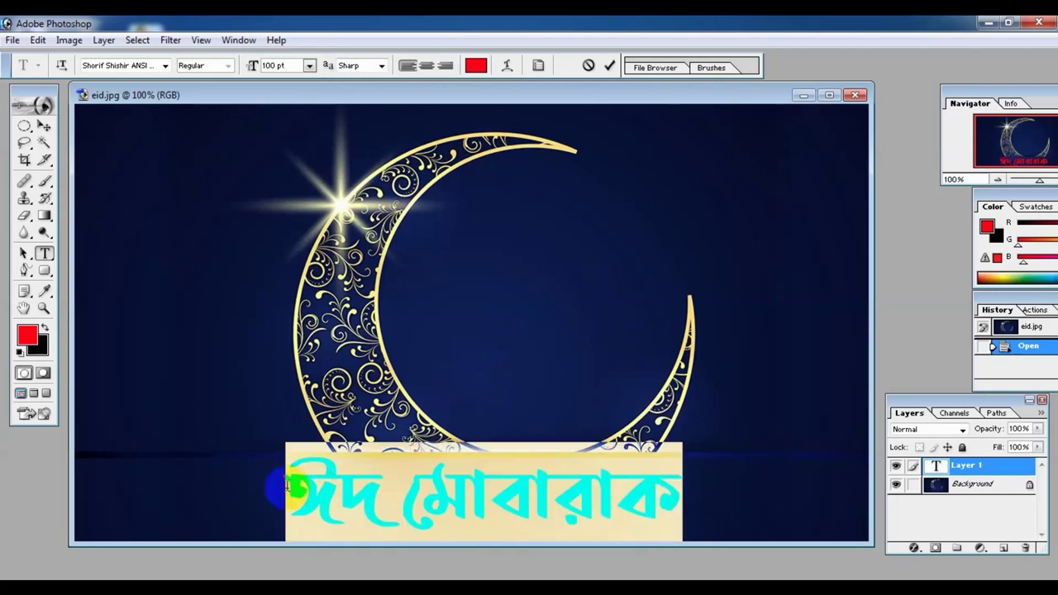
Step: Recolour the Bengali headline near-white as a first try
{"action": "left_click", "coordinate": [27, 334]}
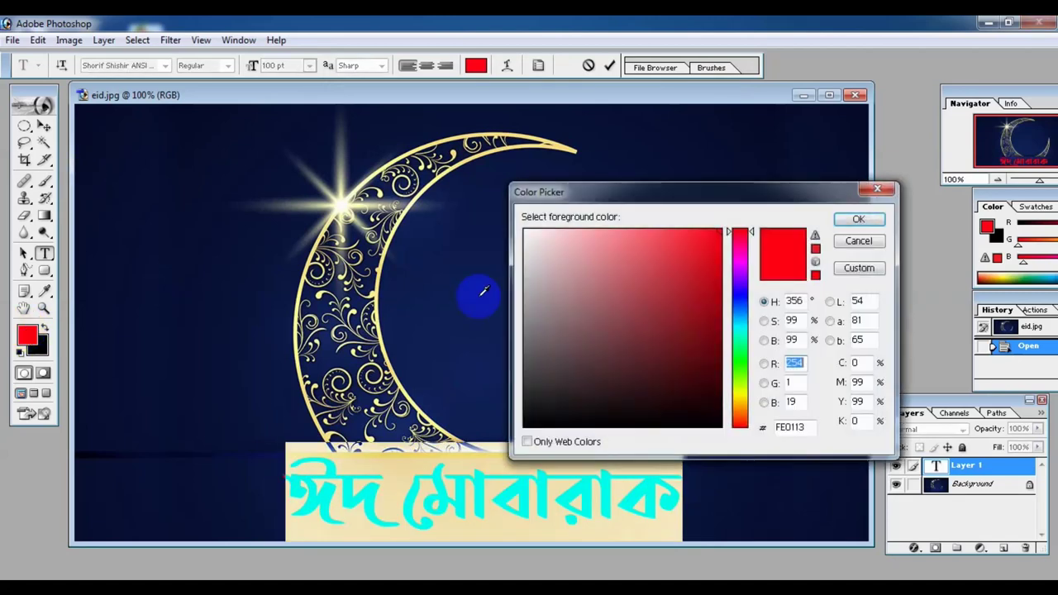
{"action": "left_click", "coordinate": [529, 234]}
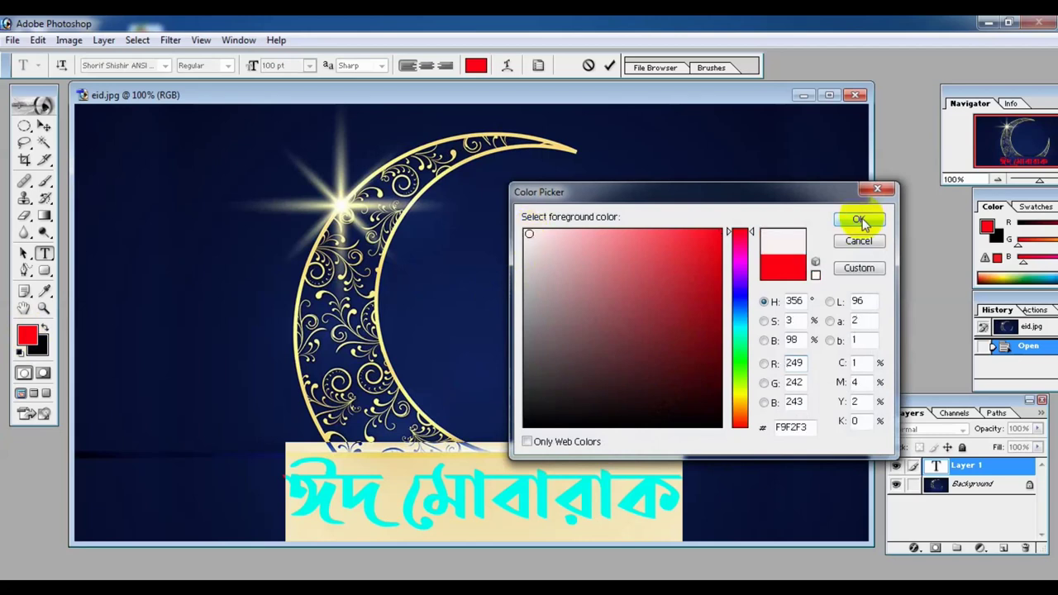
{"action": "left_click", "coordinate": [859, 219]}
{"action": "left_click", "coordinate": [618, 460]}
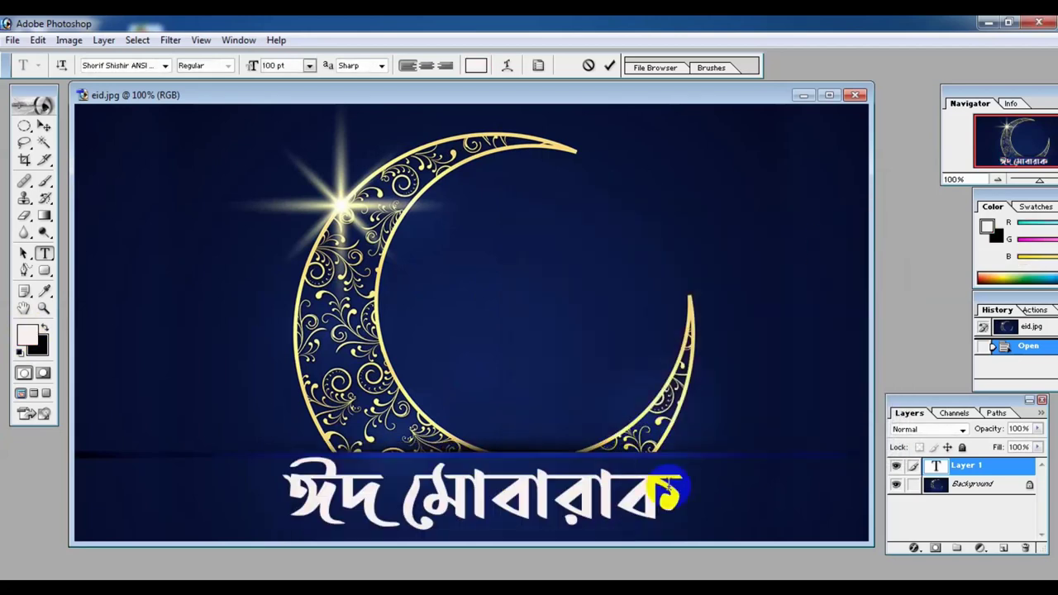
Step: Recolour the headline pale yellow FFF58C sampled from the crescent moon
{"action": "left_click_drag", "start_coordinate": [677, 490], "coordinate": [273, 492]}
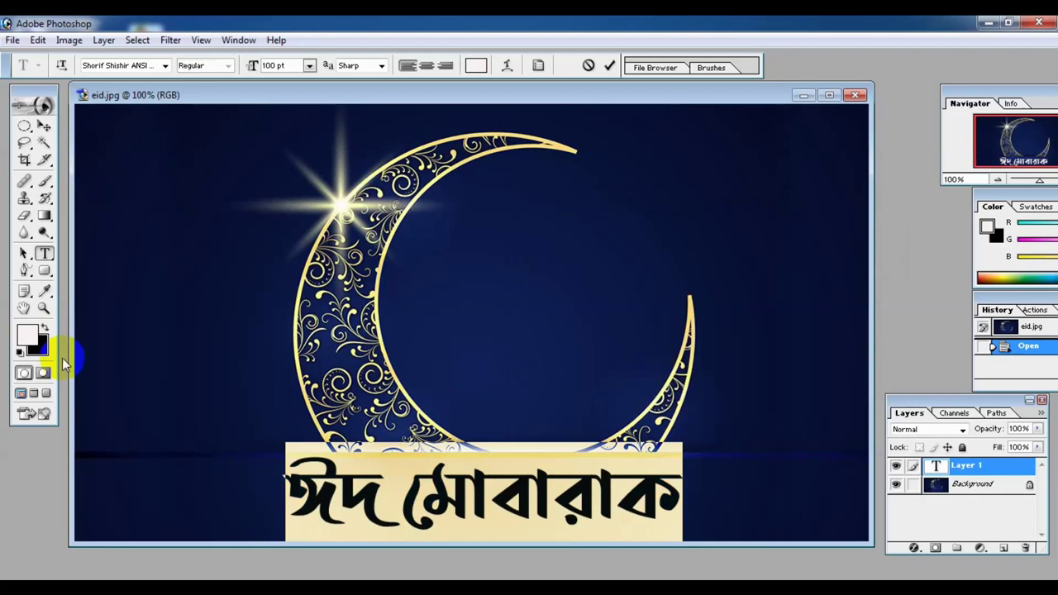
{"action": "left_click", "coordinate": [25, 335]}
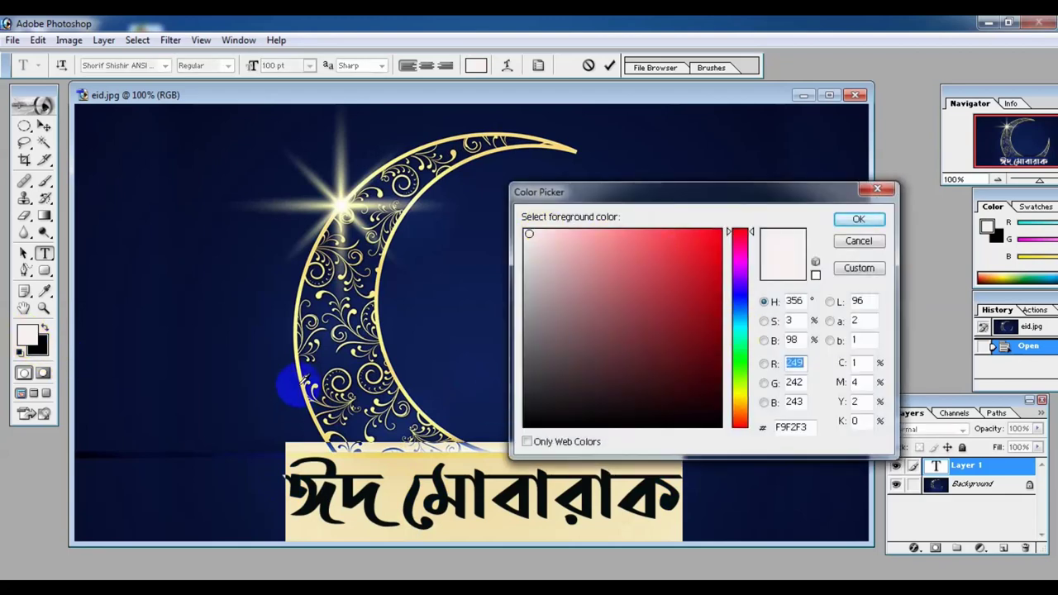
{"action": "left_click", "coordinate": [300, 382]}
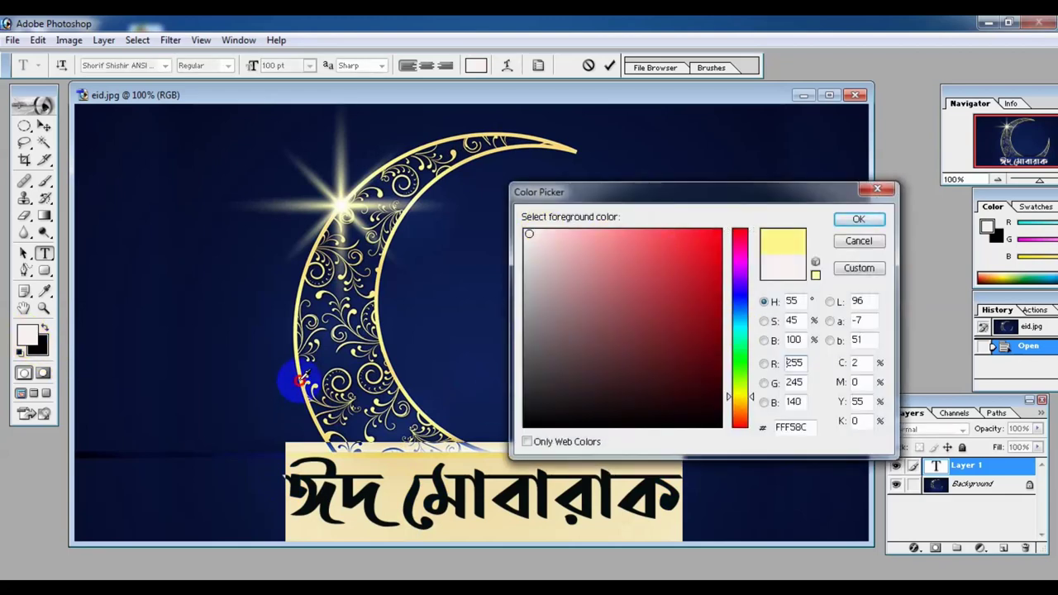
{"action": "left_click", "coordinate": [839, 222]}
{"action": "left_click", "coordinate": [554, 484]}
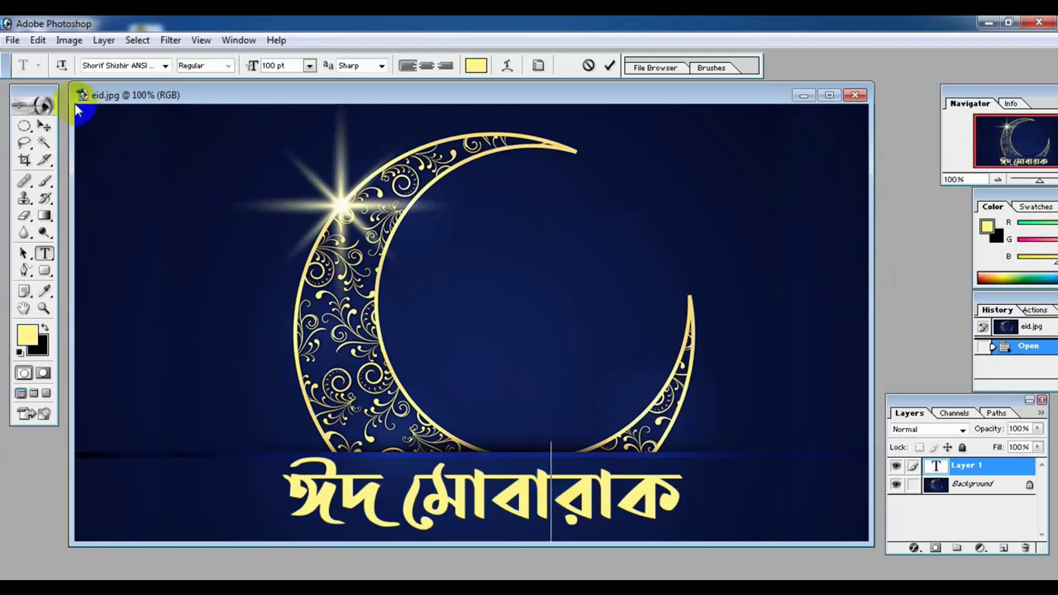
{"action": "left_click", "coordinate": [12, 40]}
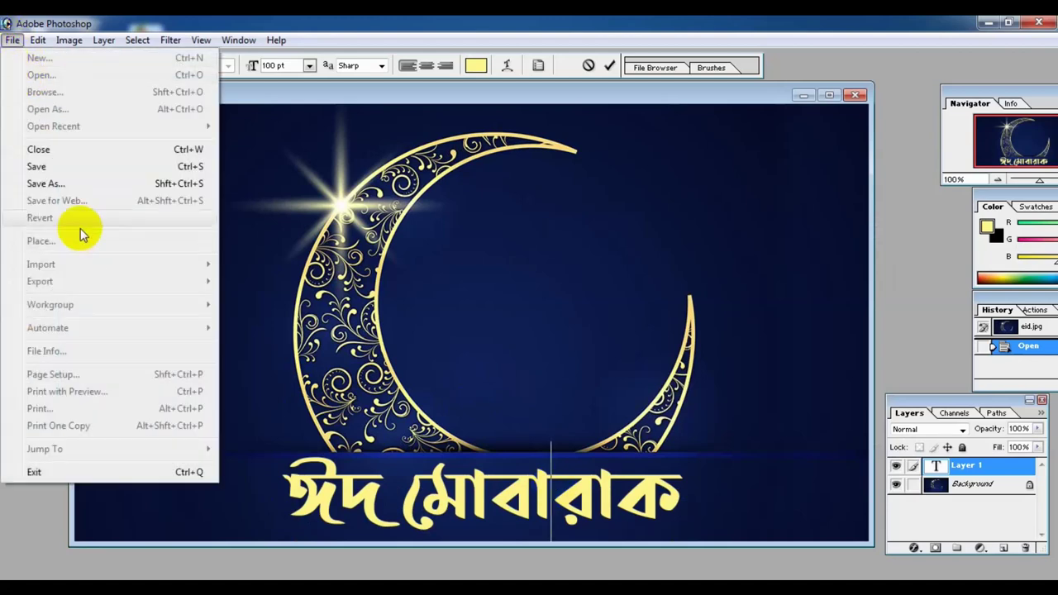
Step: Cancel the save dialog and type the three-line Bengali question 'ছবির উপর লিখতে হয় কীভাবে?'
{"action": "left_click", "coordinate": [37, 168]}
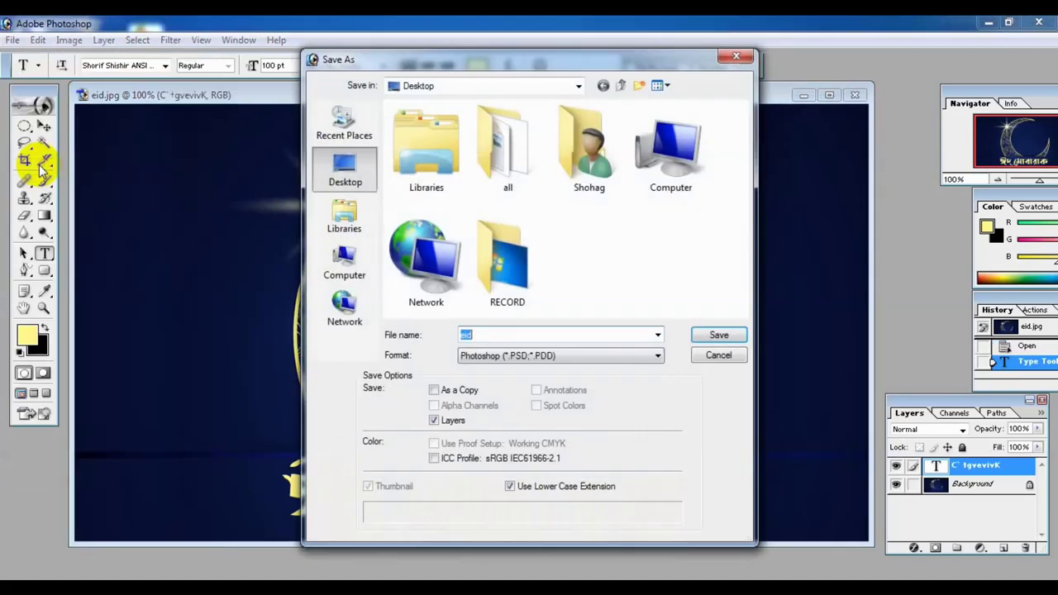
{"action": "left_click", "coordinate": [734, 60]}
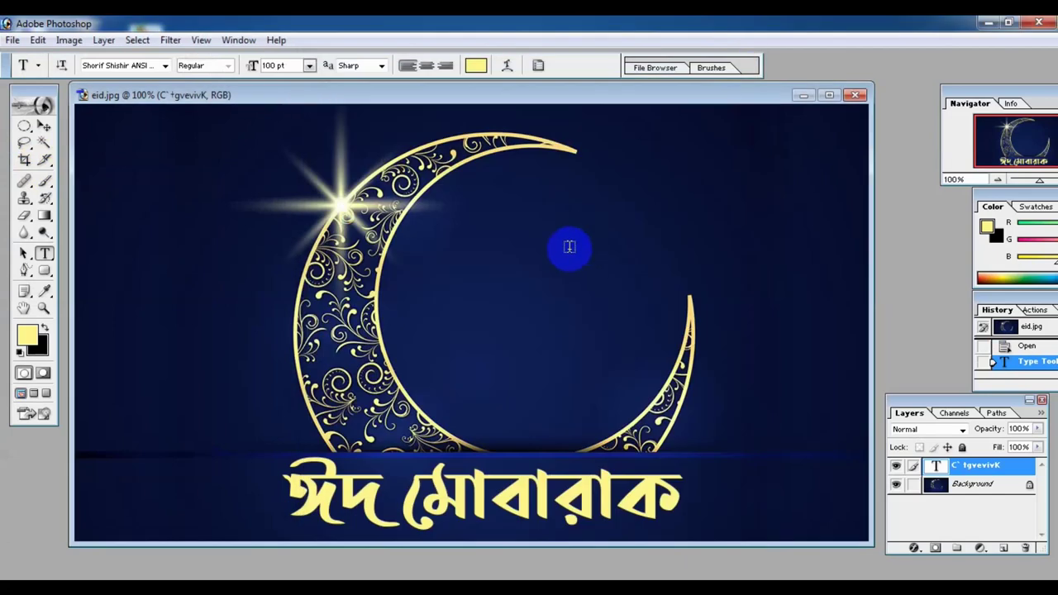
{"action": "left_click", "coordinate": [531, 274]}
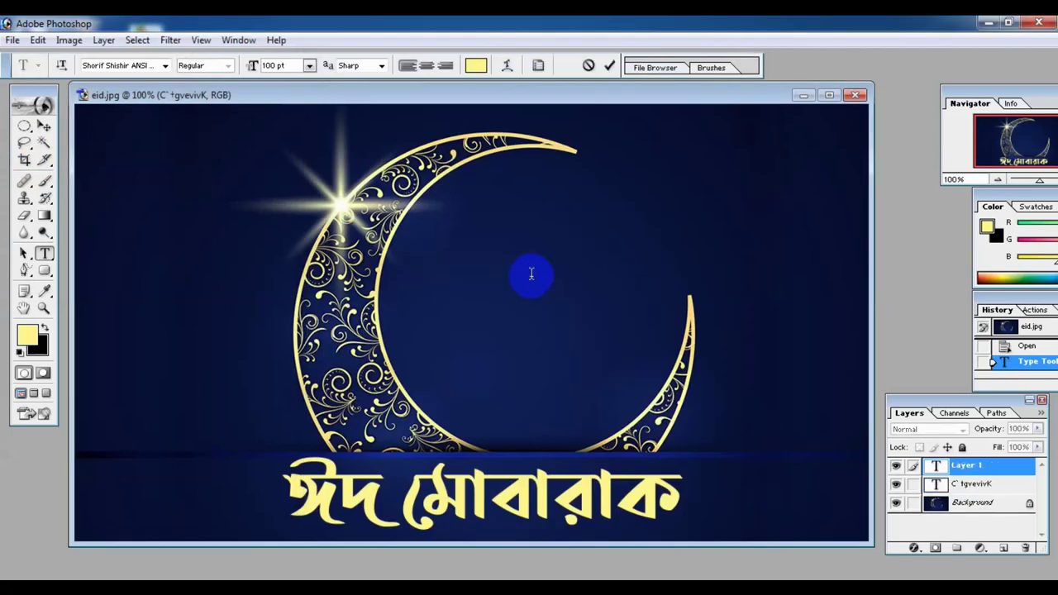
{"action": "type", "text": "Q"}
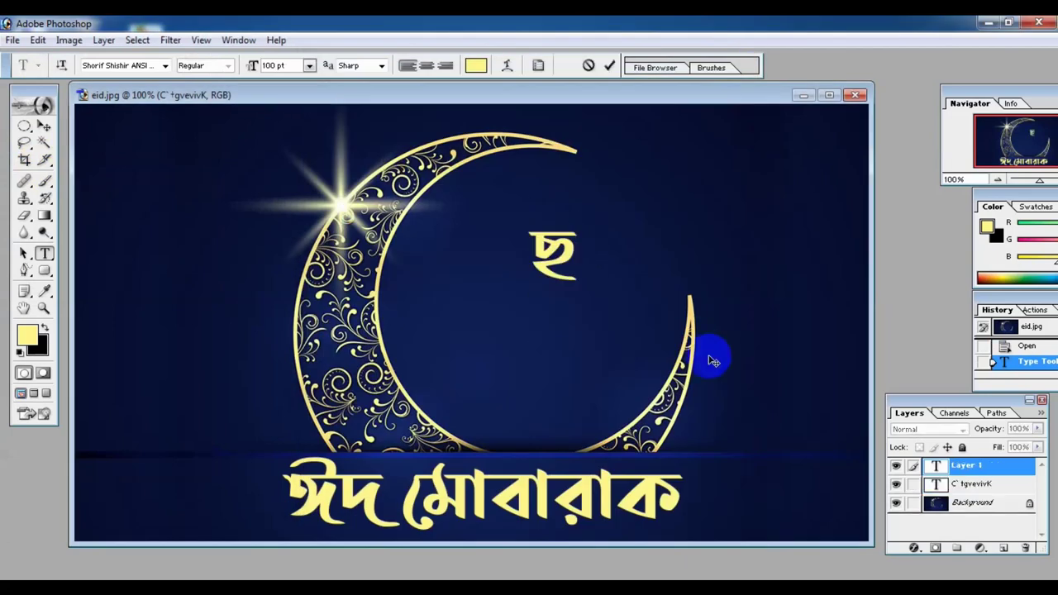
{"action": "type", "text": "wei Dci"}
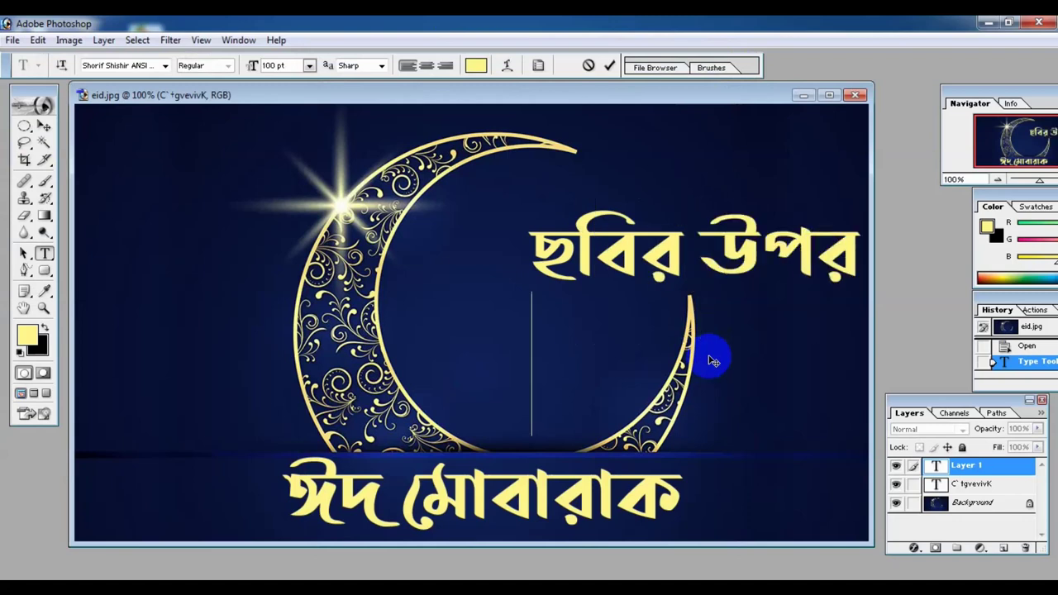
{"action": "type", "text": "wjL‡Z n"}
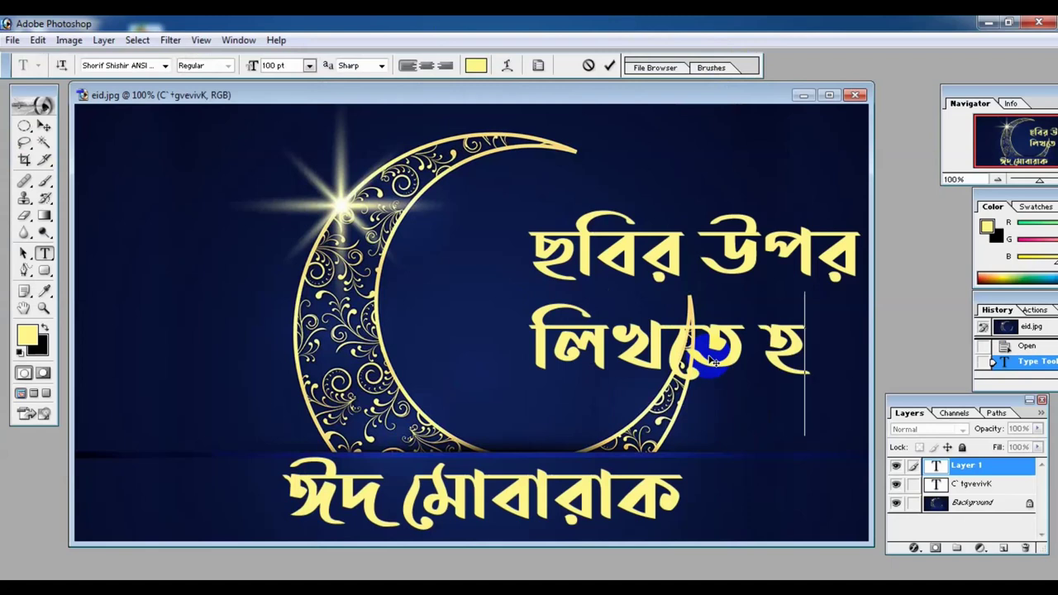
{"action": "type", "text": "q"}
{"action": "key", "text": "Return"}
{"action": "type", "text": "K"}
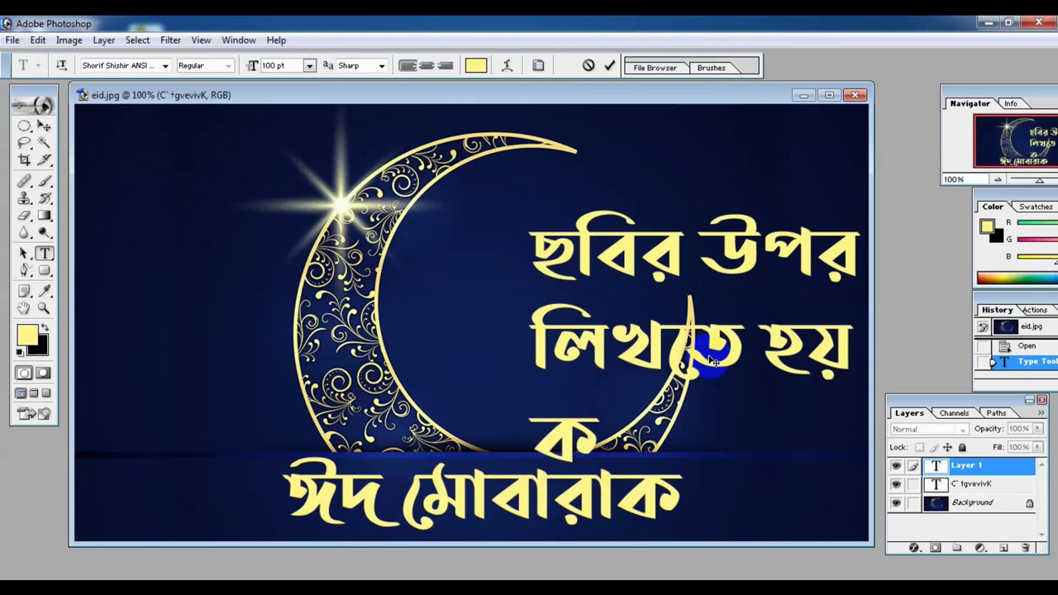
{"action": "type", "text": "xfA‡e"}
{"action": "key", "text": "BackSpace"}
{"action": "key", "text": "BackSpace"}
{"action": "key", "text": "BackSpace"}
{"action": "type", "text": "v‡e?"}
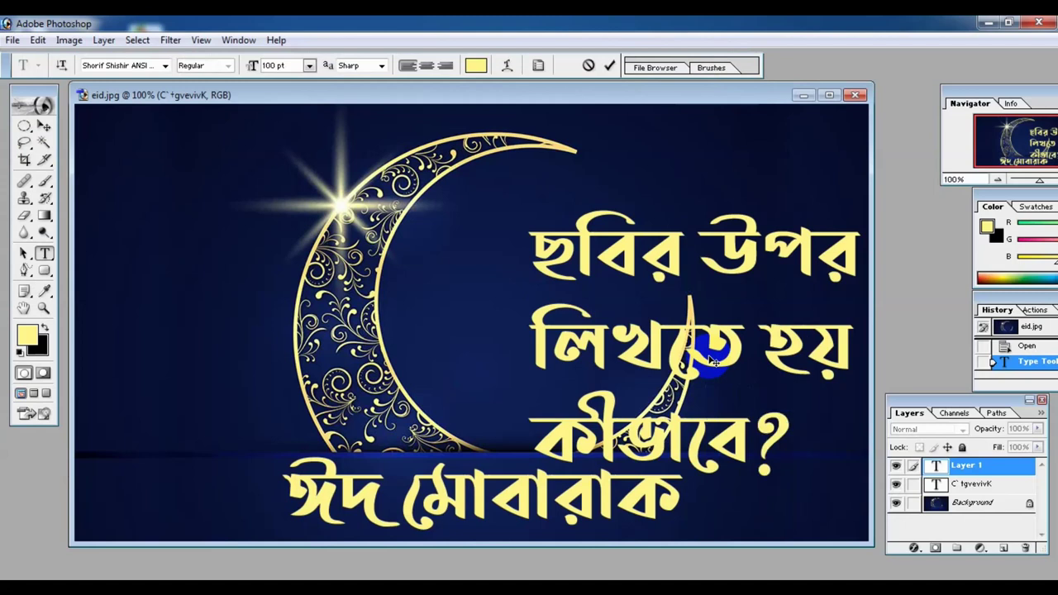
Step: Move the Bengali question to the upper left over the crescent
{"action": "left_click_drag", "start_coordinate": [495, 181], "coordinate": [139, 116]}
{"action": "left_click_drag", "start_coordinate": [650, 229], "coordinate": [581, 221]}
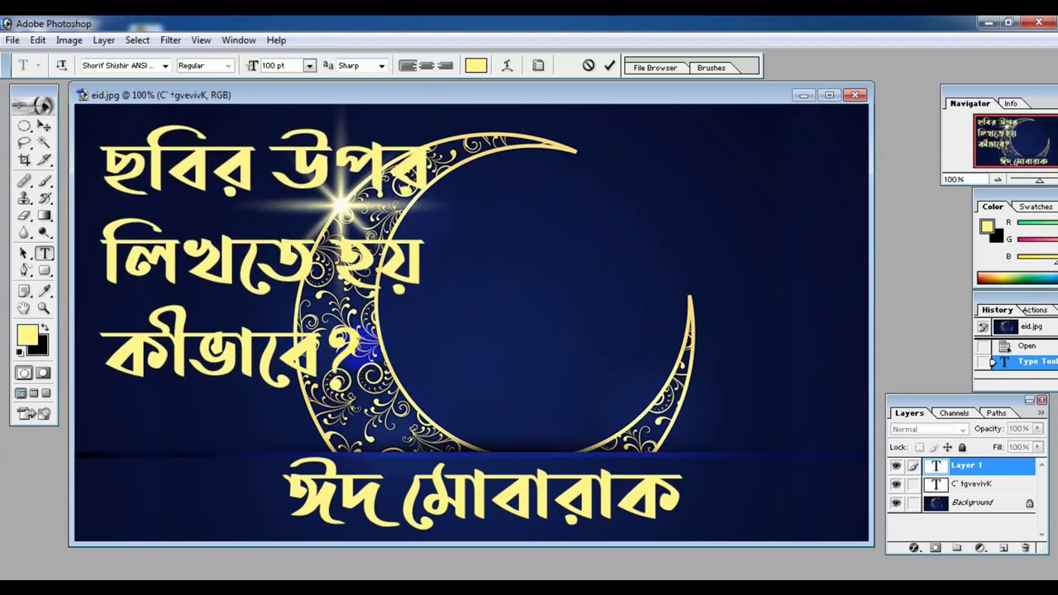
{"action": "left_click", "coordinate": [340, 340]}
{"action": "key", "text": "ctrl+a"}
Step: Colour all three lines of the Bengali question red F9041B and commit the text
{"action": "left_click", "coordinate": [110, 161]}
{"action": "left_click_drag", "start_coordinate": [110, 161], "coordinate": [389, 379]}
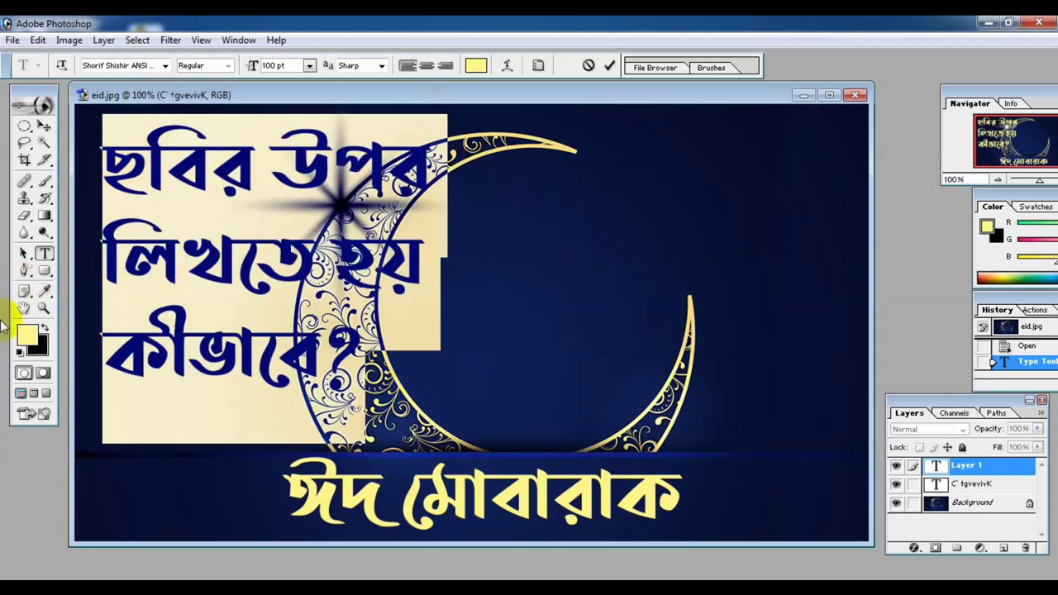
{"action": "left_click", "coordinate": [28, 334]}
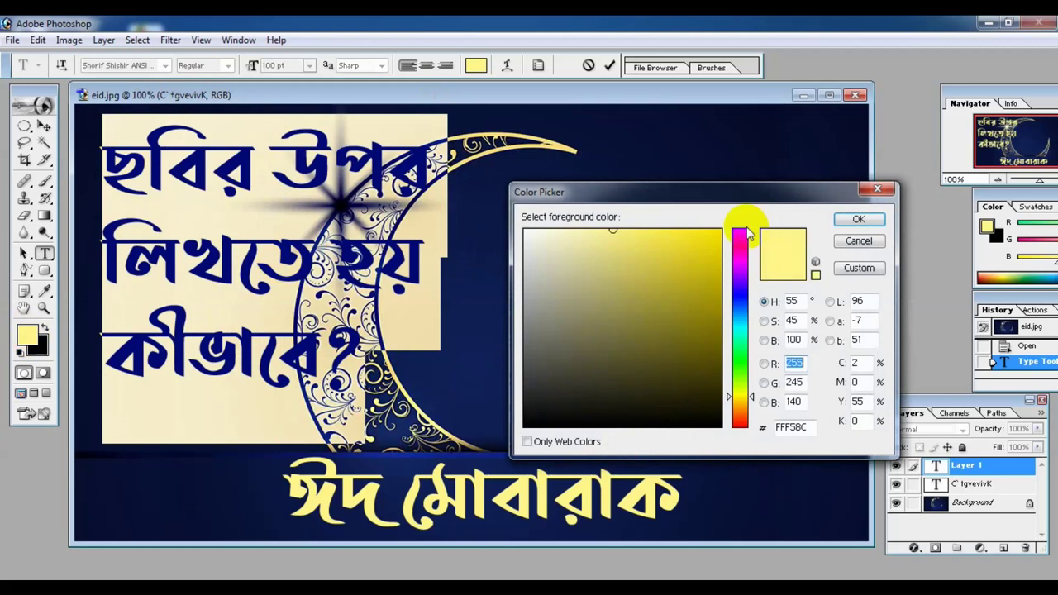
{"action": "left_click", "coordinate": [745, 232]}
{"action": "left_click", "coordinate": [717, 234]}
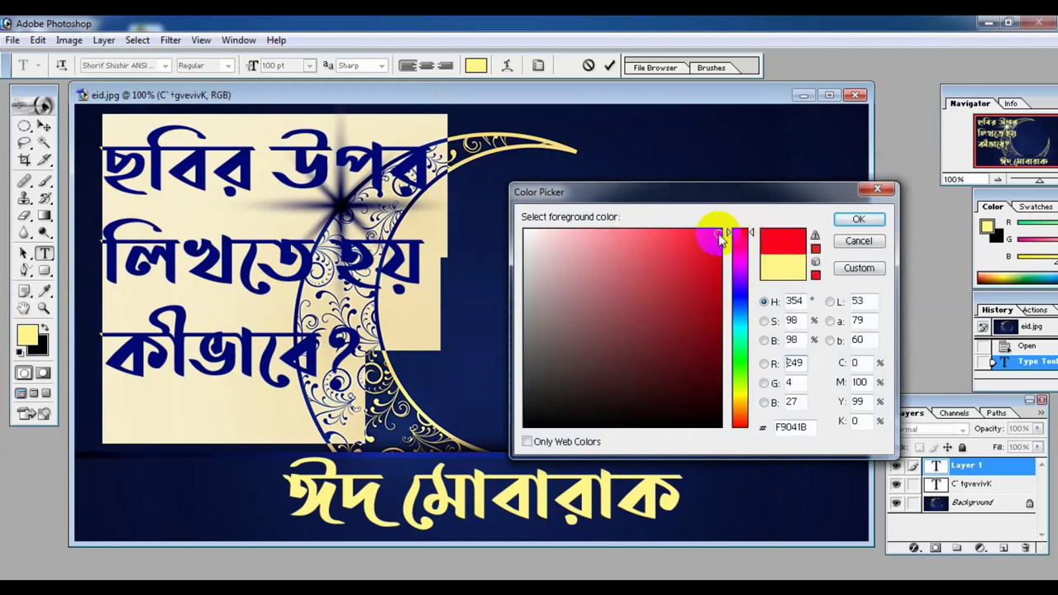
{"action": "left_click", "coordinate": [858, 219]}
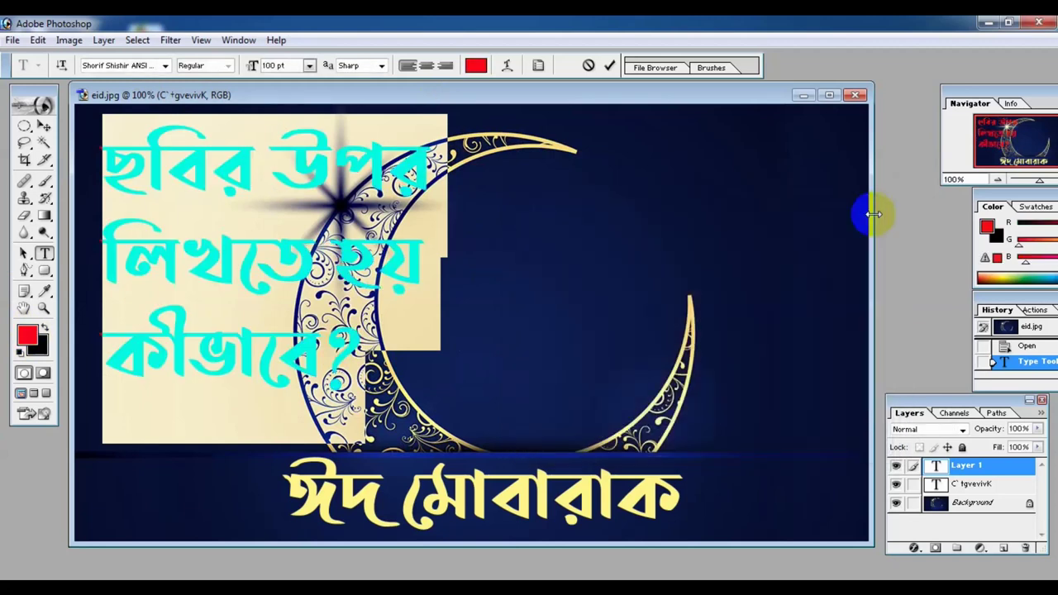
{"action": "double_click", "coordinate": [1026, 468]}
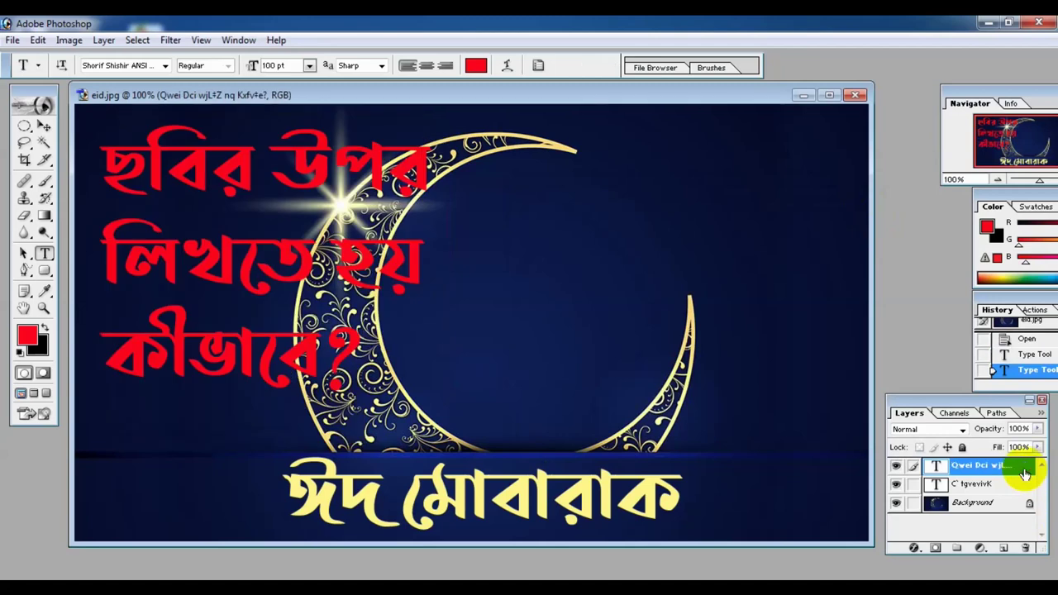
Step: Add a near-white stroke about 7 px thick to the red headline
{"action": "left_click", "coordinate": [532, 459]}
{"action": "left_click", "coordinate": [667, 364]}
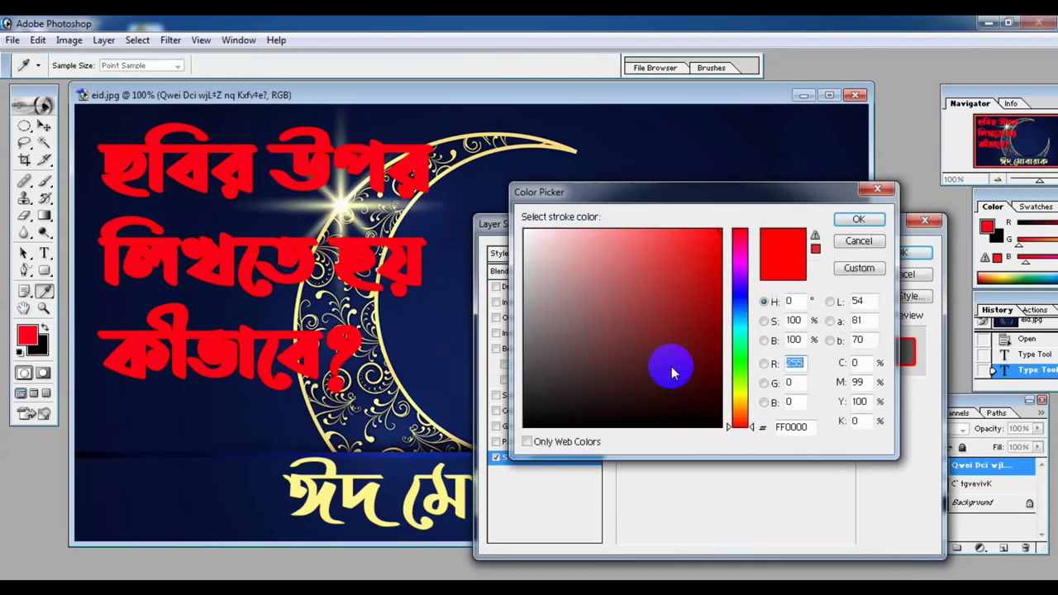
{"action": "left_click", "coordinate": [526, 231]}
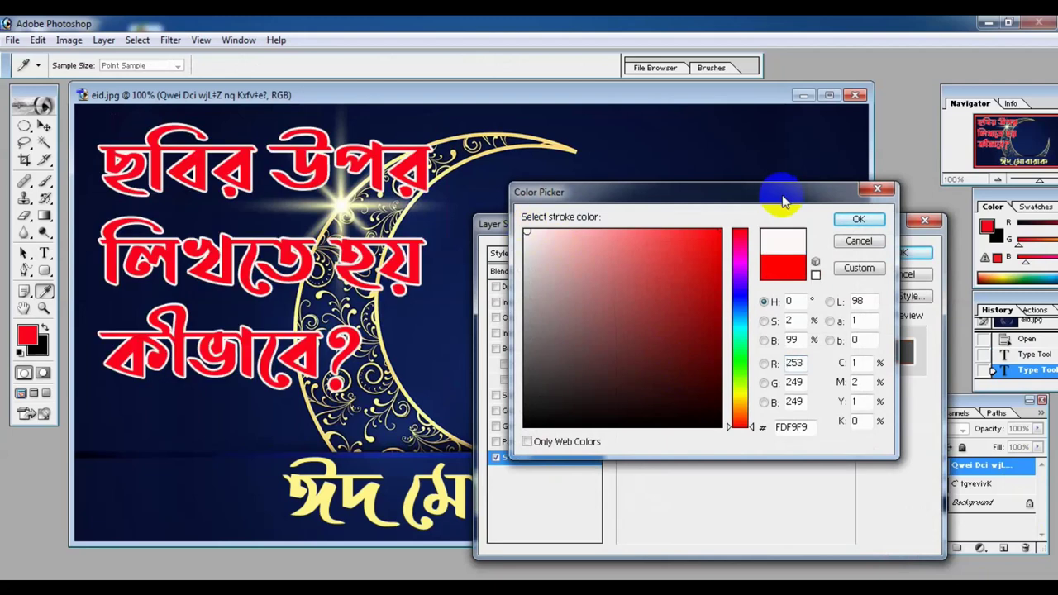
{"action": "left_click", "coordinate": [873, 225]}
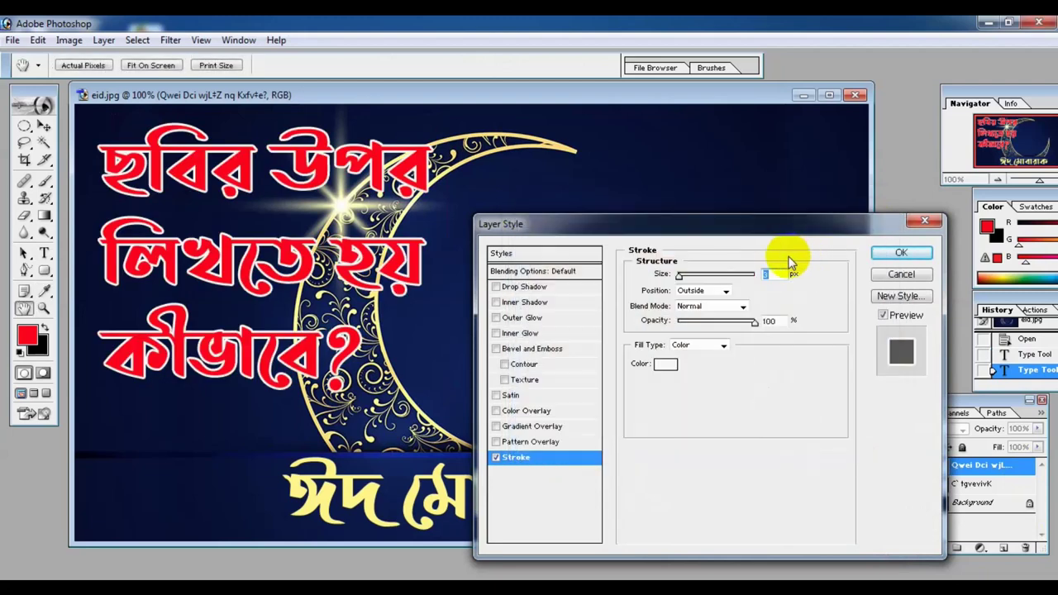
{"action": "left_click_drag", "start_coordinate": [685, 280], "coordinate": [683, 278]}
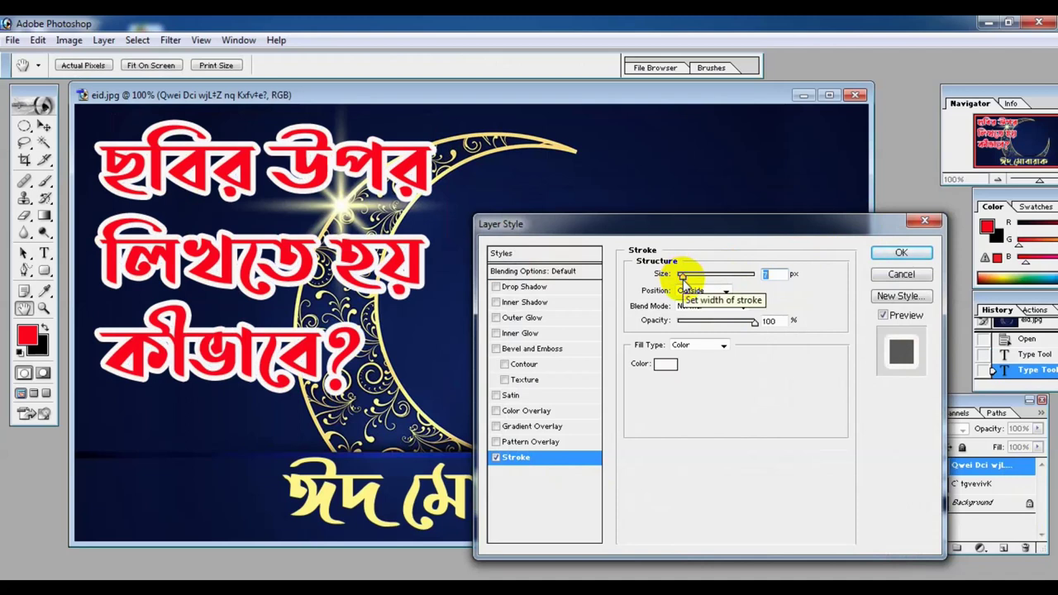
Step: Add a drop shadow with spread 18, apply the effects, and start a text layer inside the crescent
{"action": "left_click", "coordinate": [525, 287]}
{"action": "left_click", "coordinate": [683, 353]}
{"action": "left_click_drag", "start_coordinate": [685, 357], "coordinate": [696, 370]}
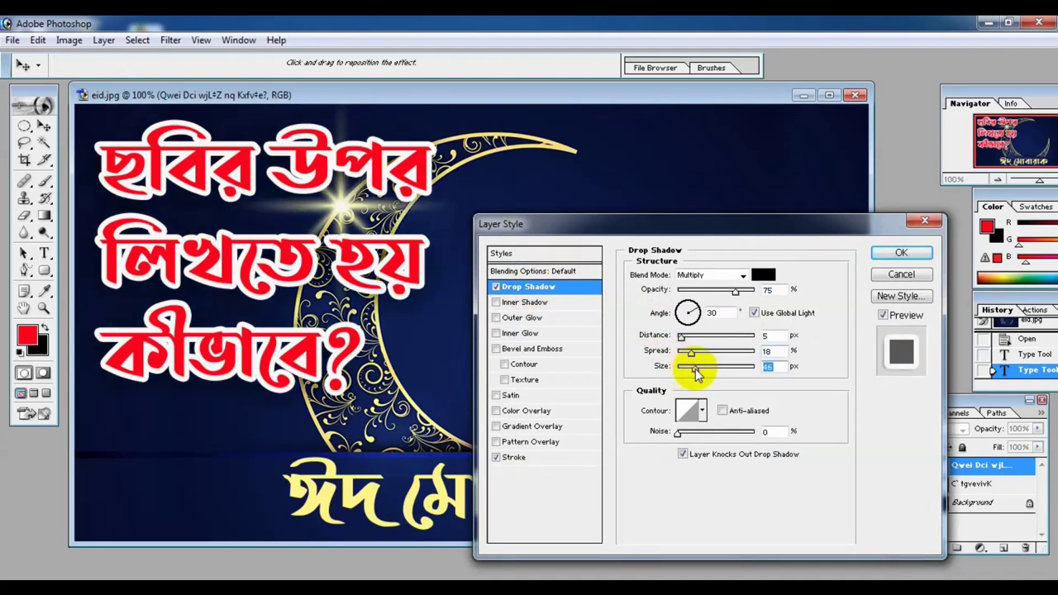
{"action": "left_click", "coordinate": [893, 253]}
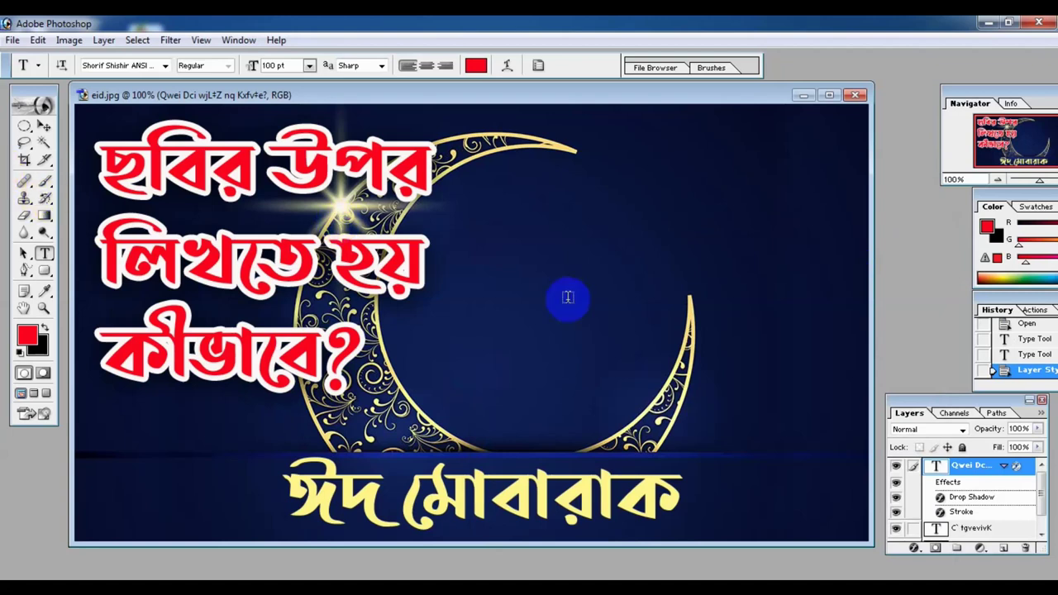
{"action": "left_click", "coordinate": [568, 298]}
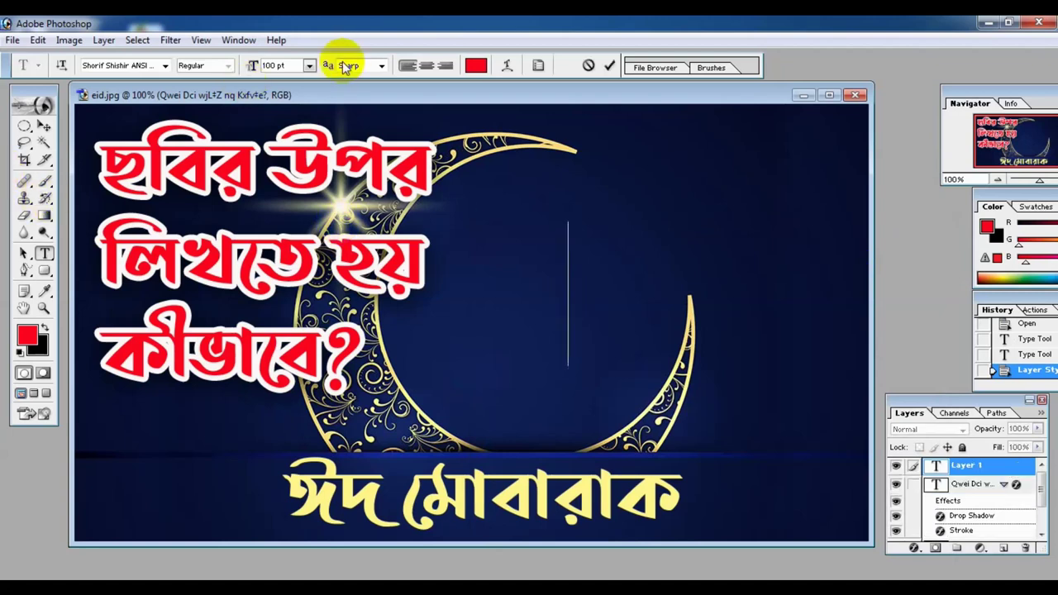
{"action": "left_click", "coordinate": [309, 66]}
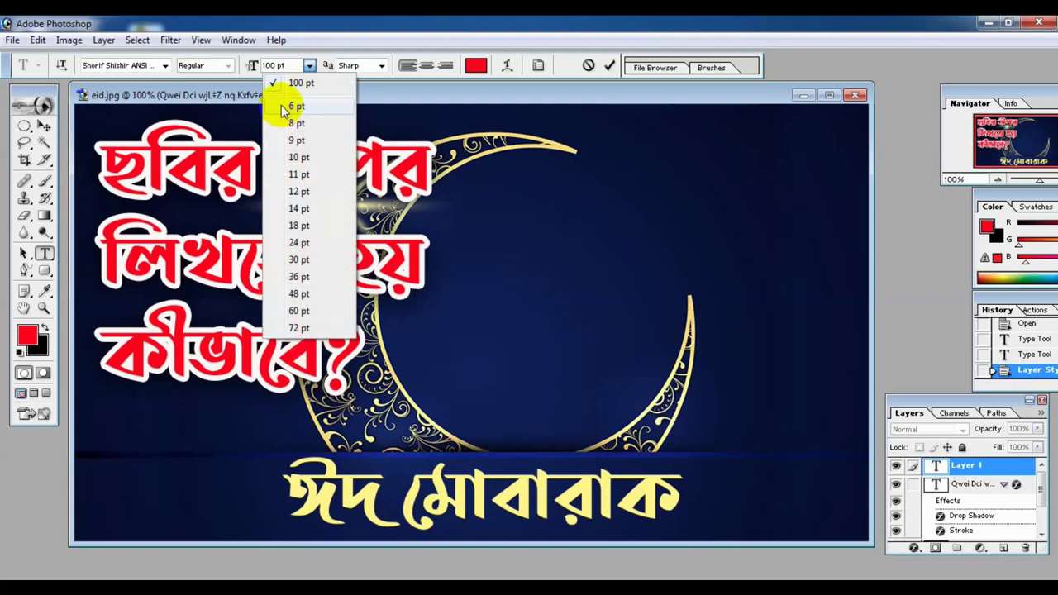
Step: Set the new EID MUBARAK text to 30 pt Times New Roman
{"action": "left_click", "coordinate": [301, 260]}
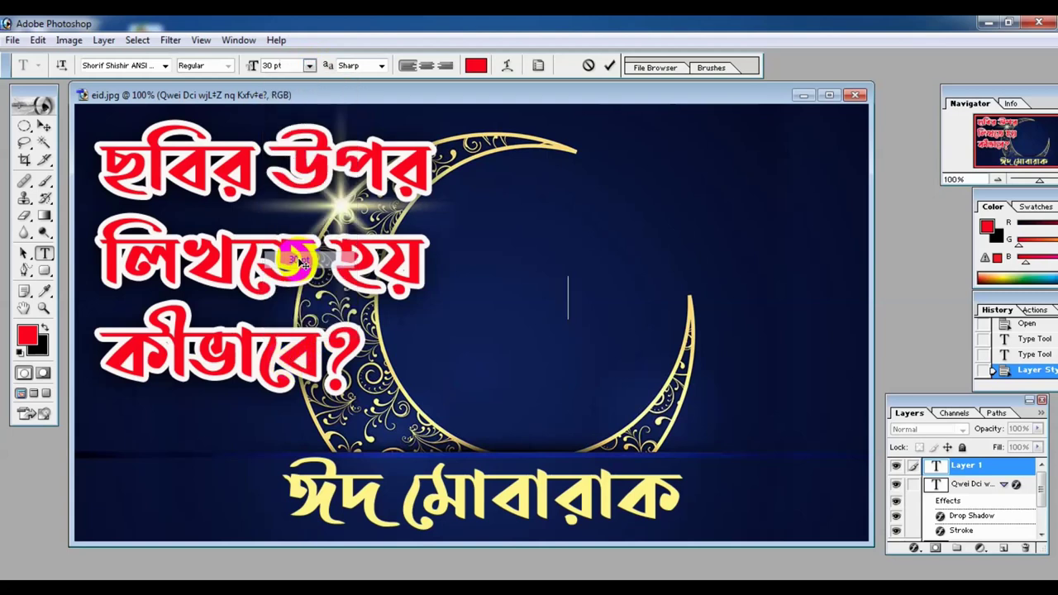
{"action": "left_click", "coordinate": [166, 66]}
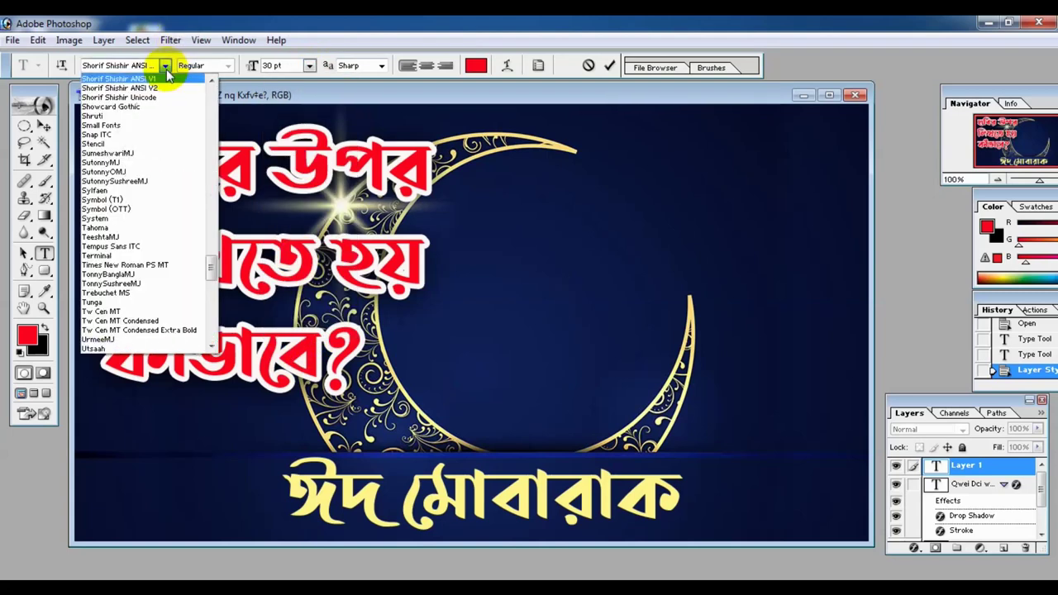
{"action": "left_click", "coordinate": [197, 266]}
{"action": "type", "text": "EID MUBARAK"}
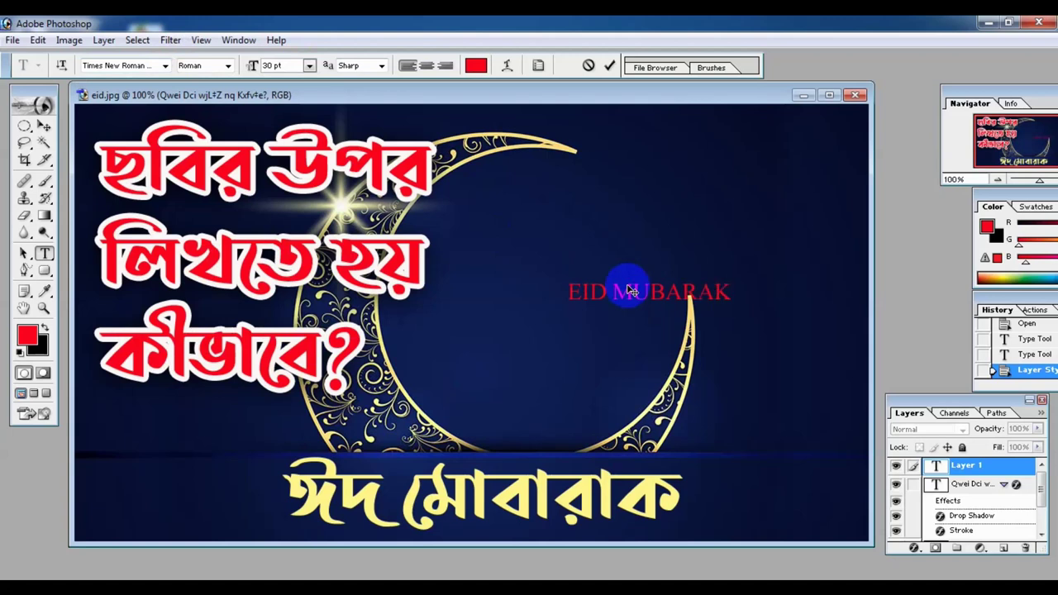
{"action": "key", "text": "ctrl+a"}
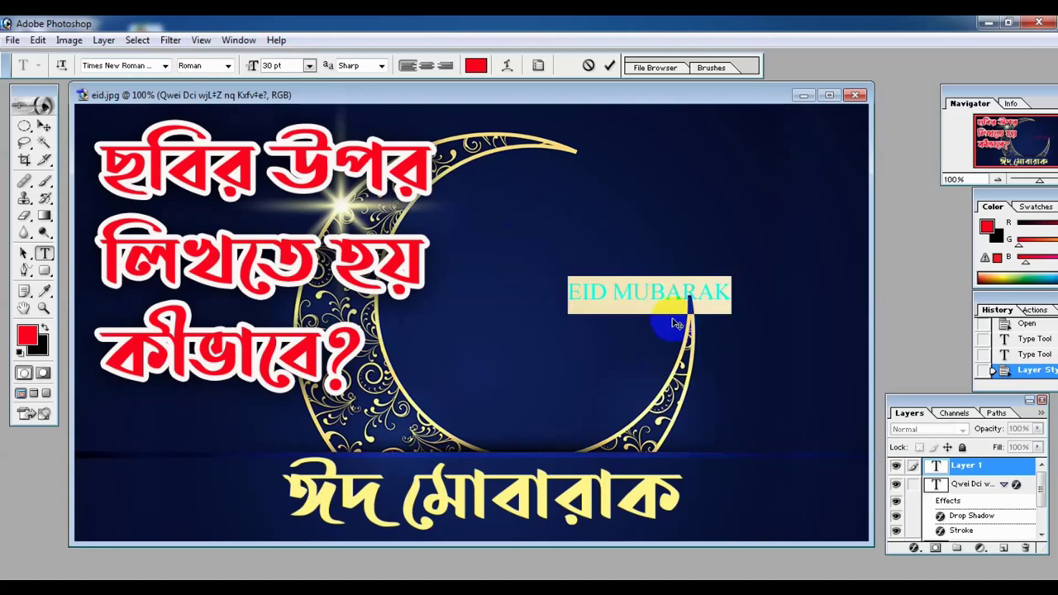
Step: Make EID MUBARAK yellow F9F004, bold, in the Haettenschweiler font
{"action": "left_click", "coordinate": [29, 335]}
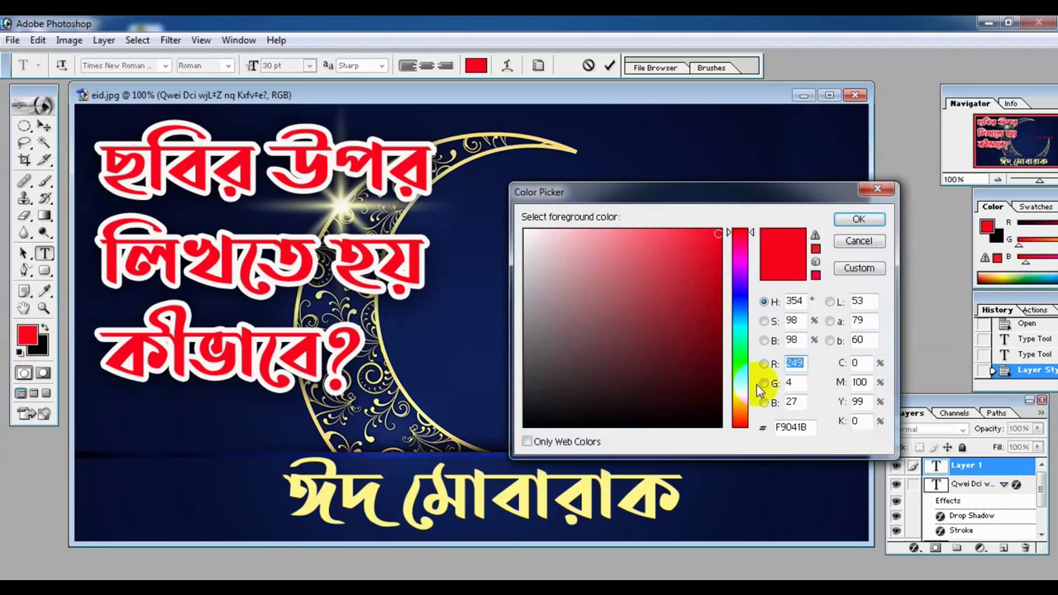
{"action": "left_click", "coordinate": [744, 395]}
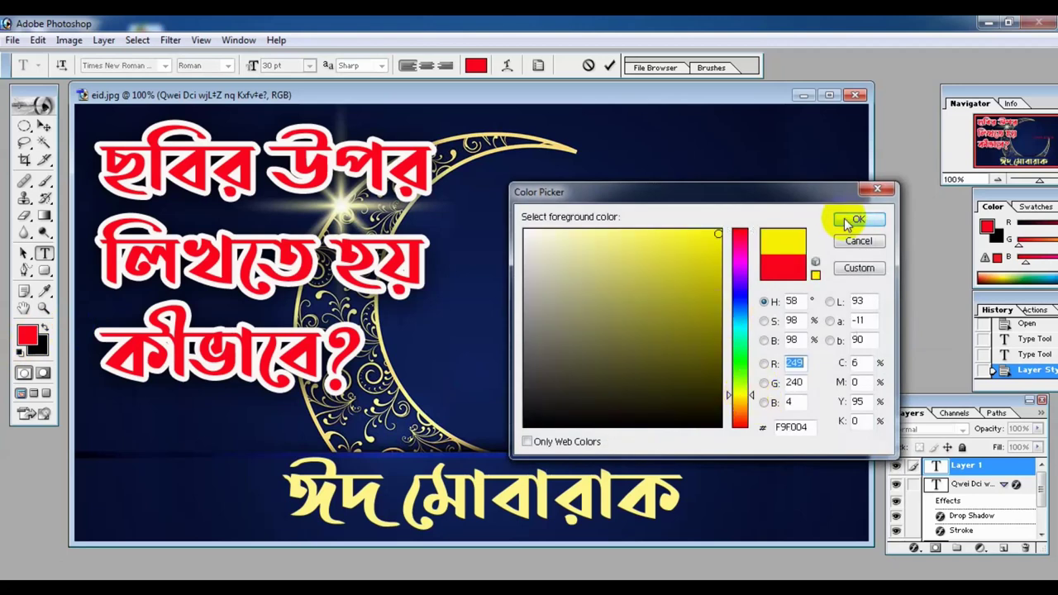
{"action": "left_click", "coordinate": [859, 219]}
{"action": "left_click", "coordinate": [228, 66]}
{"action": "left_click", "coordinate": [205, 98]}
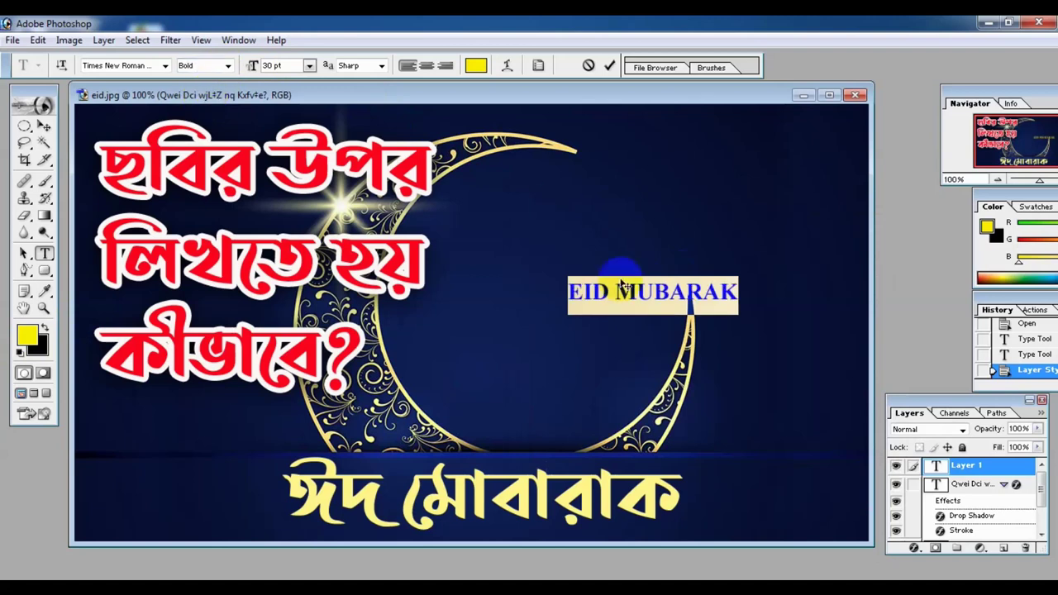
{"action": "left_click", "coordinate": [151, 67]}
{"action": "key", "text": "Up"}
{"action": "key", "text": "Up"}
{"action": "key", "text": "Up"}
{"action": "key", "text": "Up"}
{"action": "key", "text": "Up"}
{"action": "key", "text": "Up"}
{"action": "key", "text": "Up"}
{"action": "key", "text": "Up"}
{"action": "key", "text": "Up"}
{"action": "key", "text": "Up"}
{"action": "key", "text": "Up"}
{"action": "key", "text": "Up"}
{"action": "key", "text": "Up"}
{"action": "key", "text": "Up"}
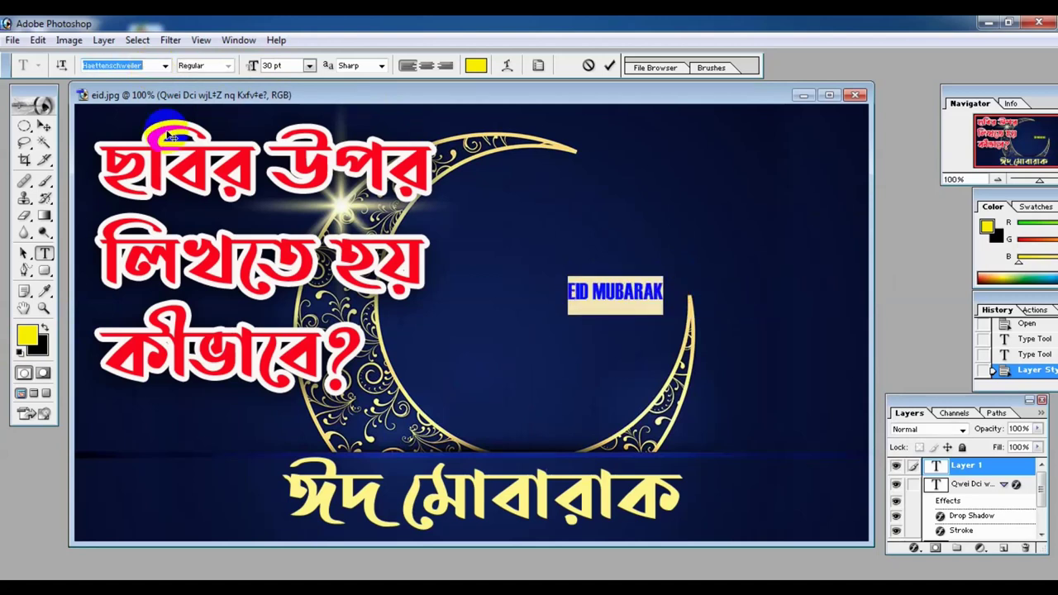
Step: Reposition EID MUBARAK inside the crescent and enlarge it to 60 pt
{"action": "left_click", "coordinate": [585, 299]}
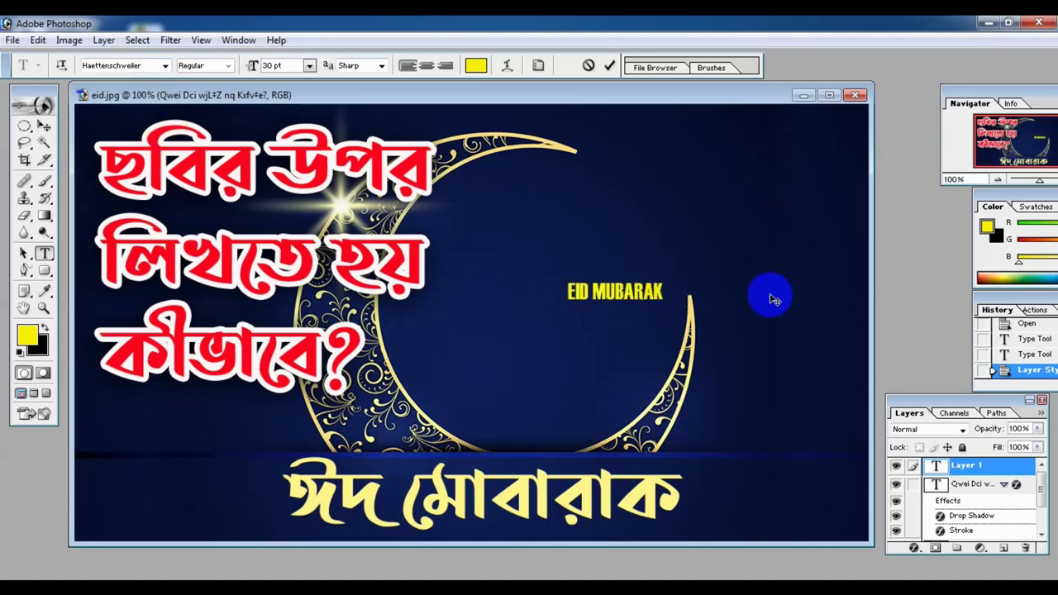
{"action": "left_click_drag", "start_coordinate": [770, 298], "coordinate": [669, 407]}
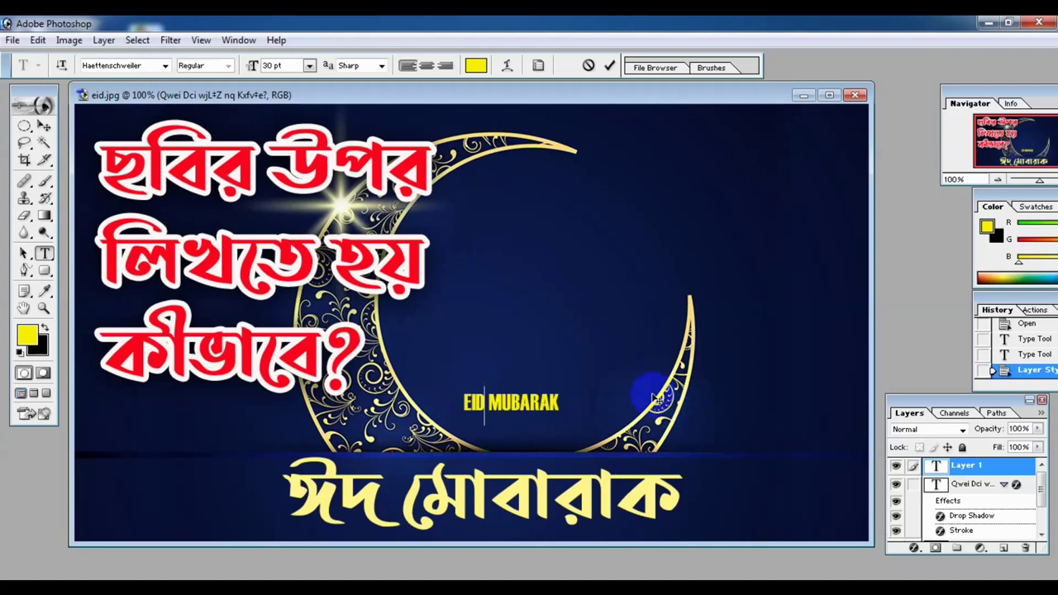
{"action": "left_click_drag", "start_coordinate": [697, 333], "coordinate": [599, 375]}
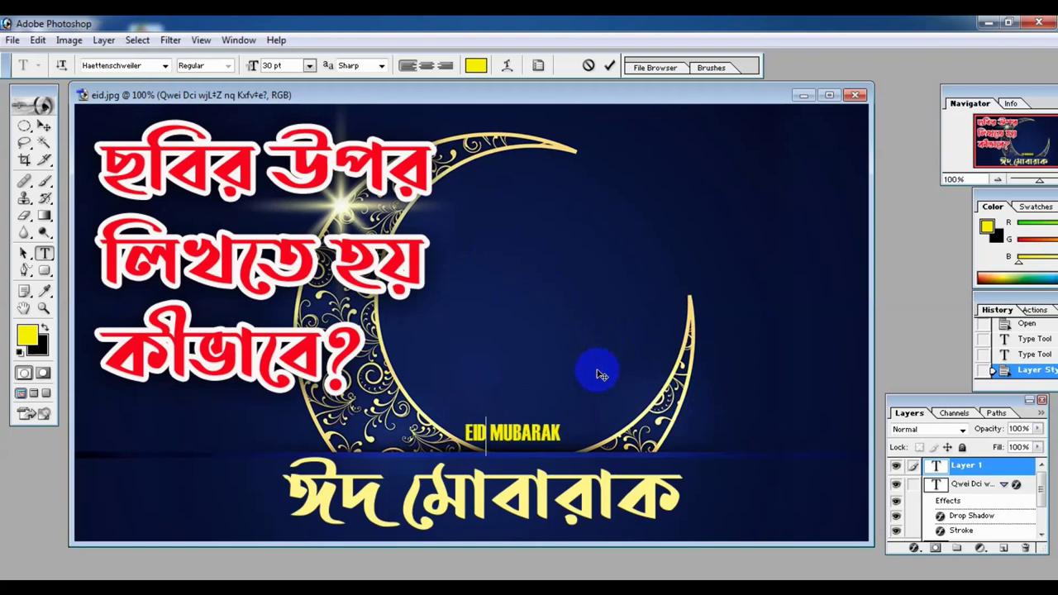
{"action": "key", "text": "Escape"}
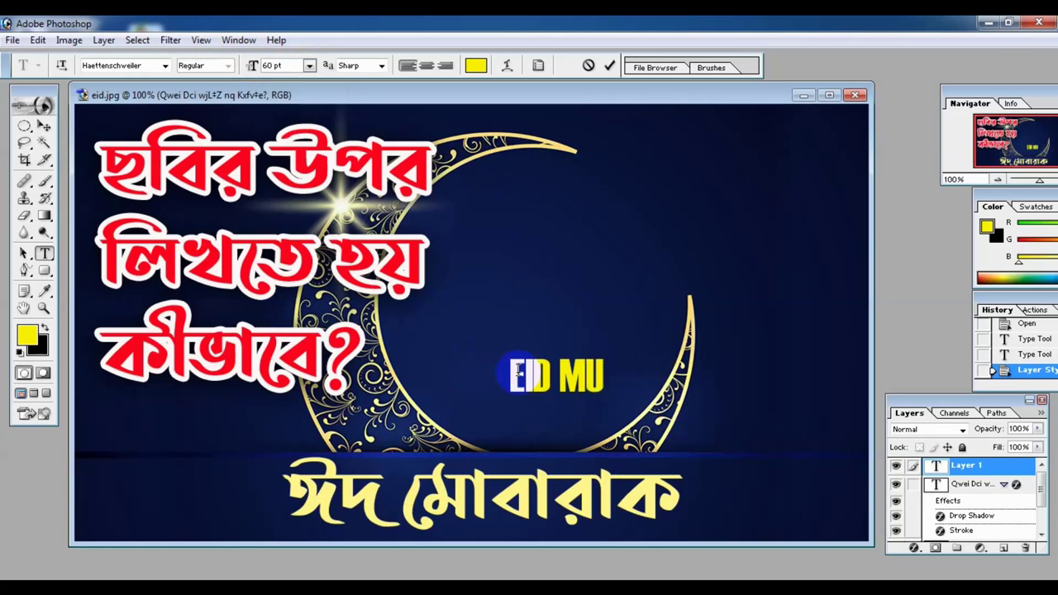
{"action": "type", "text": "BARAK"}
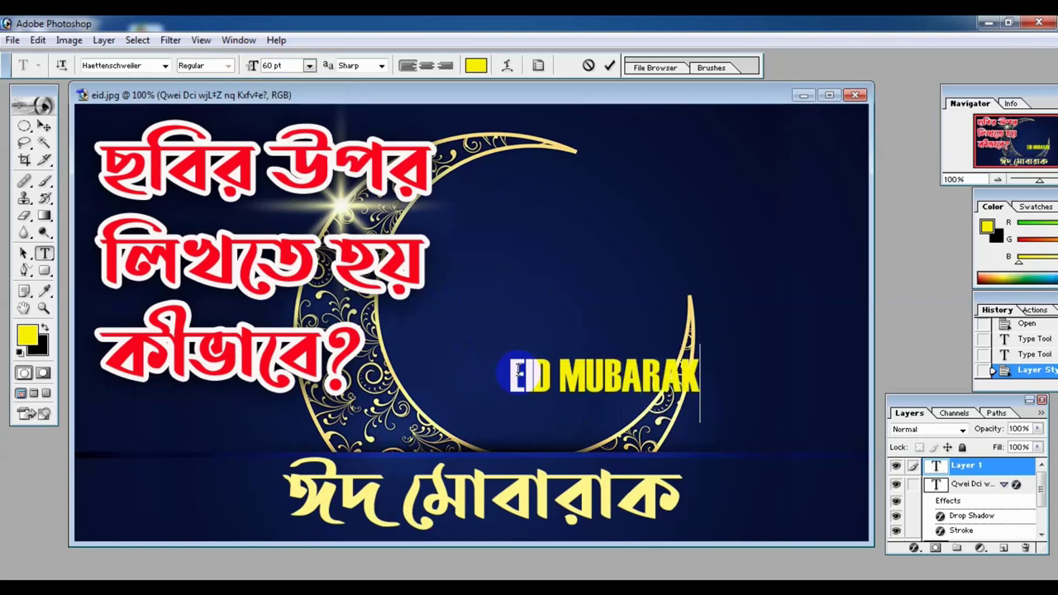
{"action": "mouse_move", "coordinate": [786, 394]}
{"action": "left_mouse_down"}
{"action": "mouse_move", "coordinate": [712, 373]}
{"action": "mouse_move", "coordinate": [858, 295]}
{"action": "left_mouse_up"}
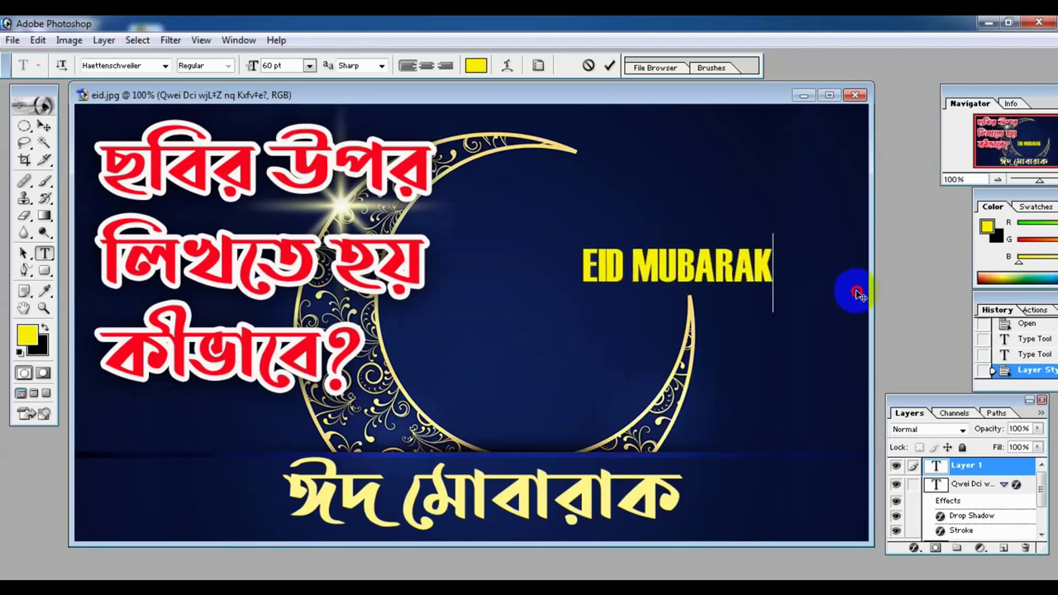
Step: Break EID MUBARAK onto two centre-aligned lines
{"action": "left_click", "coordinate": [633, 256]}
{"action": "key", "text": "Return"}
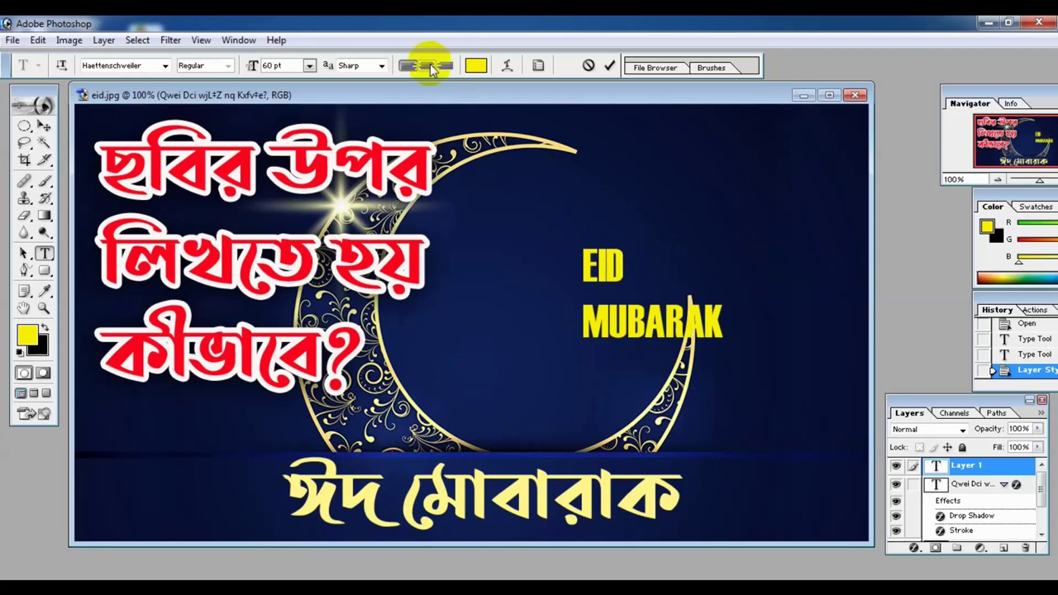
{"action": "left_click", "coordinate": [427, 69]}
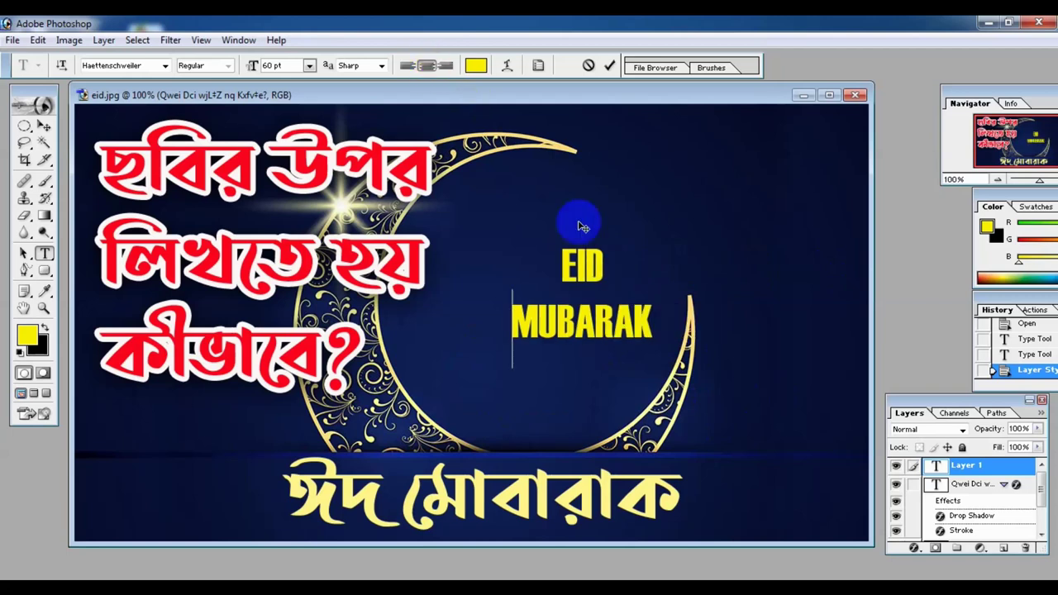
Step: Rotate EID MUBARAK about 17° clockwise, scale it to roughly 82 pt, and apply
{"action": "left_click", "coordinate": [43, 125]}
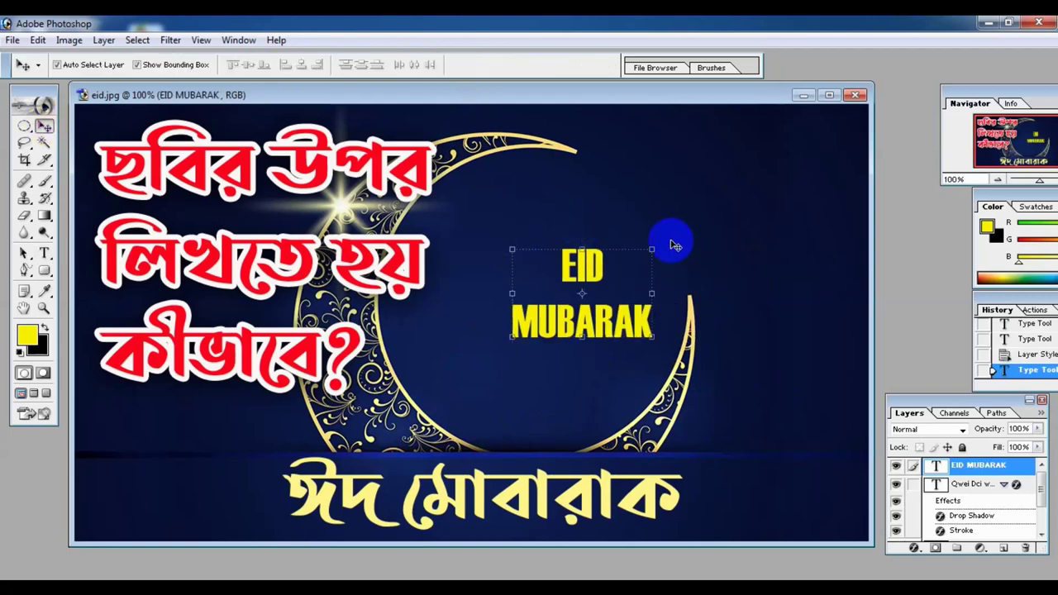
{"action": "mouse_move", "coordinate": [662, 242]}
{"action": "left_mouse_down"}
{"action": "mouse_move", "coordinate": [693, 279]}
{"action": "mouse_move", "coordinate": [647, 288]}
{"action": "mouse_move", "coordinate": [539, 358]}
{"action": "mouse_move", "coordinate": [584, 367]}
{"action": "left_mouse_up"}
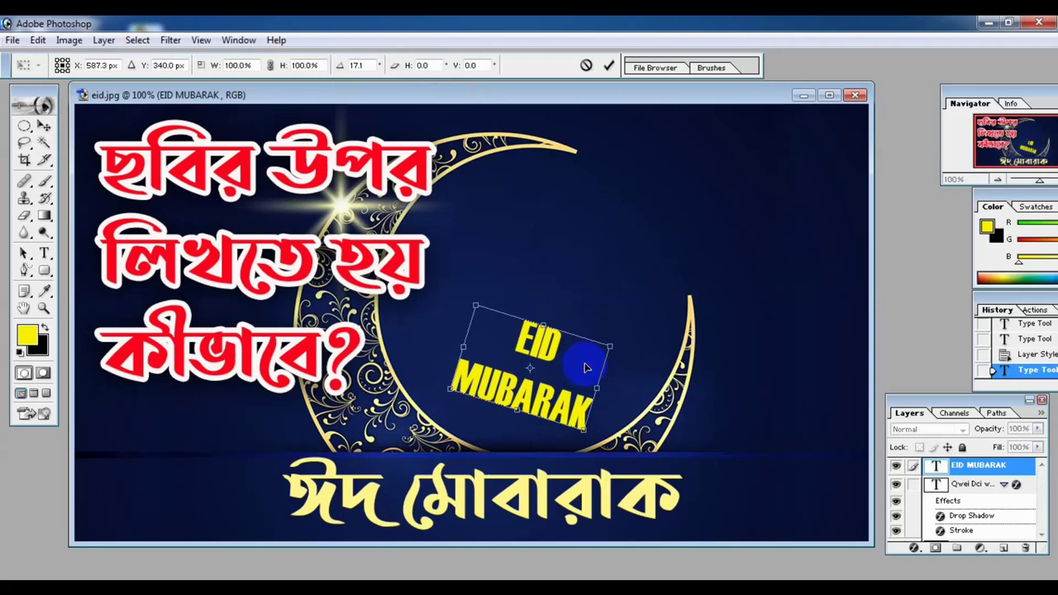
{"action": "mouse_move", "coordinate": [610, 348]}
{"action": "left_mouse_down"}
{"action": "mouse_move", "coordinate": [650, 325]}
{"action": "mouse_move", "coordinate": [586, 339]}
{"action": "left_mouse_up"}
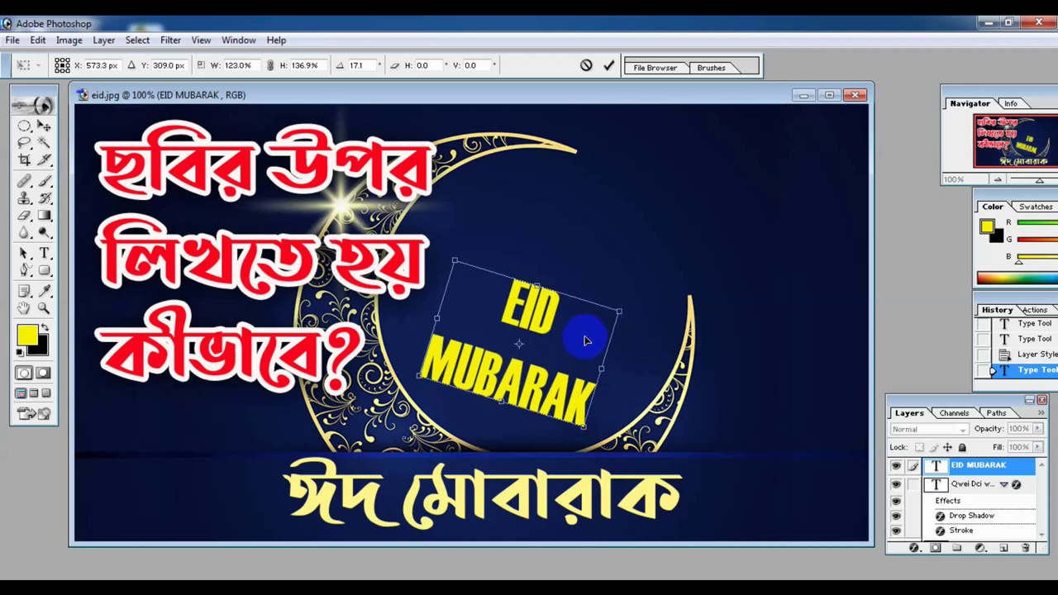
{"action": "left_click", "coordinate": [45, 253]}
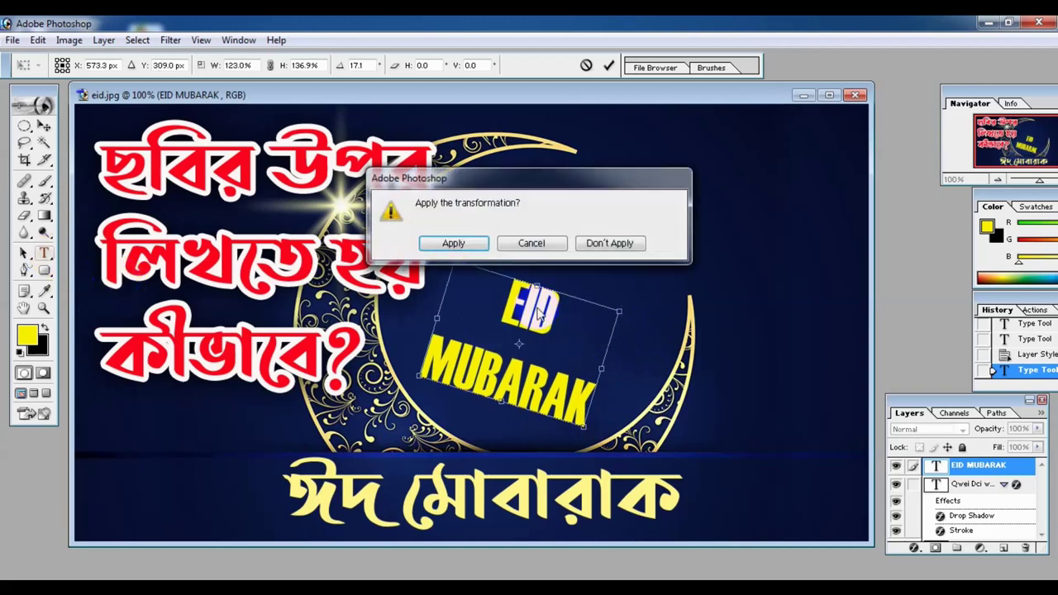
{"action": "left_click", "coordinate": [459, 241]}
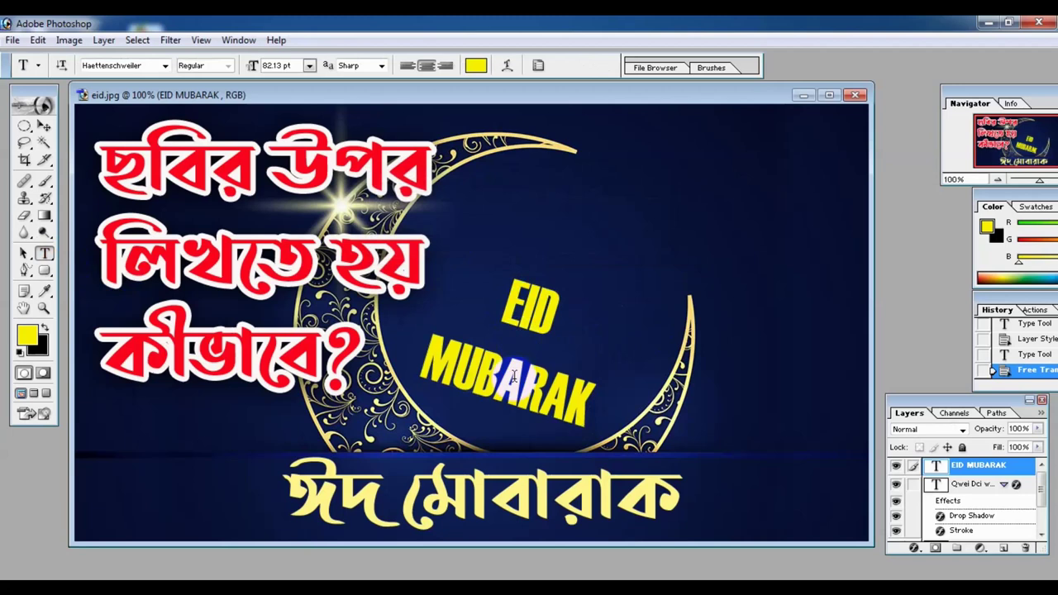
Step: Change the EID MUBARAK text's font from Haettenschweiler to Chiller, keeping it yellow
{"action": "key", "text": "ctrl+a"}
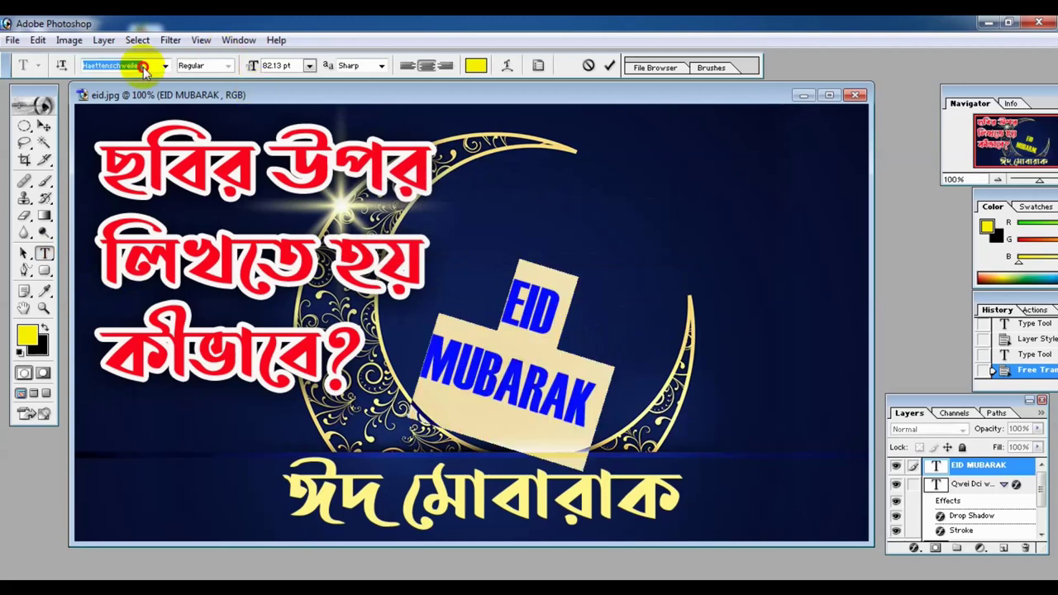
{"action": "key", "text": "Up"}
{"action": "key", "text": "Up"}
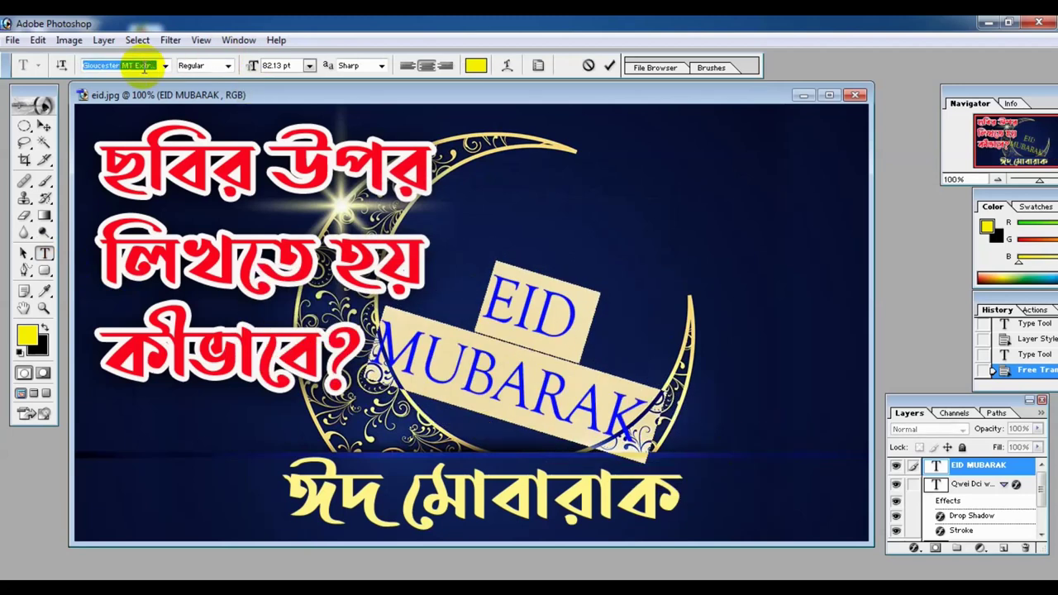
{"action": "key", "text": "Up"}
{"action": "key", "text": "Up"}
{"action": "key", "text": "Up"}
{"action": "key", "text": "Up"}
{"action": "key", "text": "Up"}
{"action": "key", "text": "Up"}
{"action": "key", "text": "Up"}
{"action": "key", "text": "Up"}
{"action": "key", "text": "Up"}
{"action": "key", "text": "Up"}
{"action": "key", "text": "Up"}
{"action": "key", "text": "Up"}
{"action": "key", "text": "Up"}
{"action": "key", "text": "Up"}
{"action": "key", "text": "Up"}
{"action": "key", "text": "Up"}
{"action": "key", "text": "Up"}
{"action": "key", "text": "Up"}
{"action": "key", "text": "Up"}
{"action": "key", "text": "Up"}
{"action": "key", "text": "Up"}
{"action": "key", "text": "Up"}
{"action": "key", "text": "Up"}
{"action": "key", "text": "Down"}
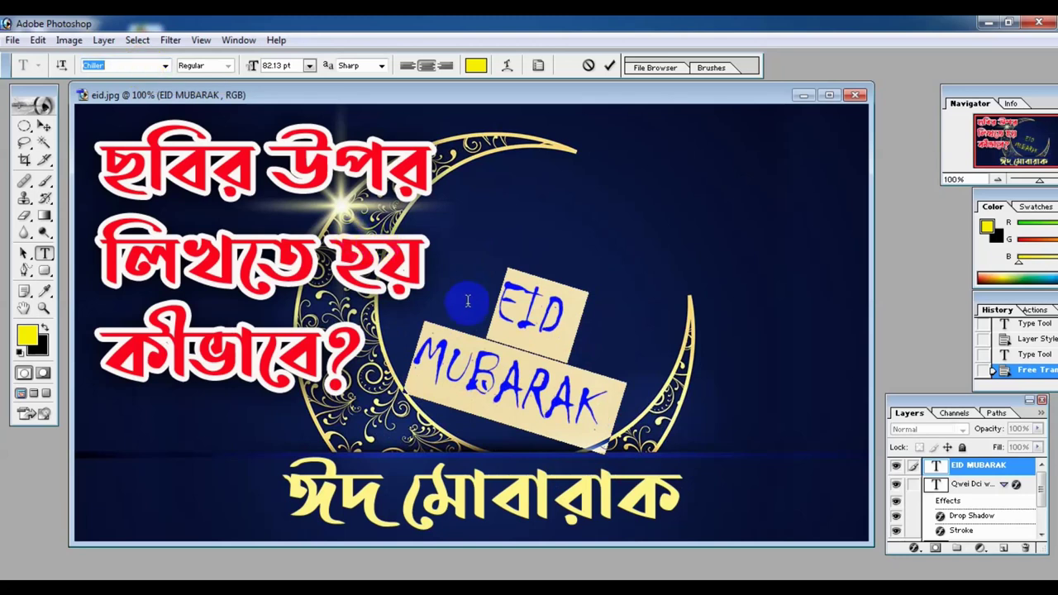
{"action": "left_click", "coordinate": [478, 342]}
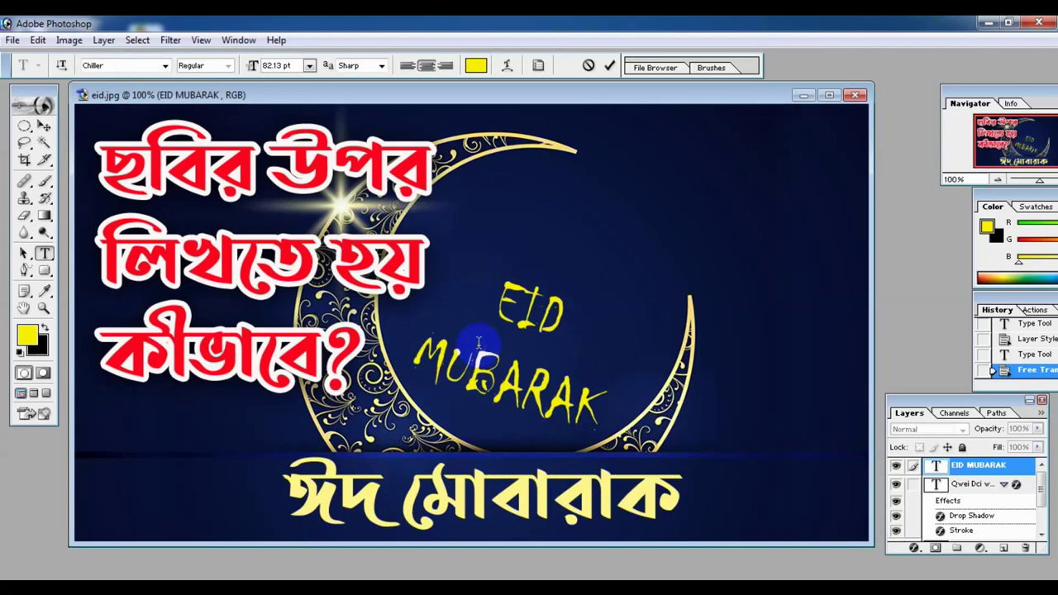
{"action": "left_click", "coordinate": [43, 126]}
Step: Rotate EID MUBARAK about 16° counter-clockwise, nudge it down-right, and apply the transform
{"action": "left_click_drag", "start_coordinate": [644, 248], "coordinate": [619, 217]}
{"action": "left_click_drag", "start_coordinate": [576, 281], "coordinate": [590, 307]}
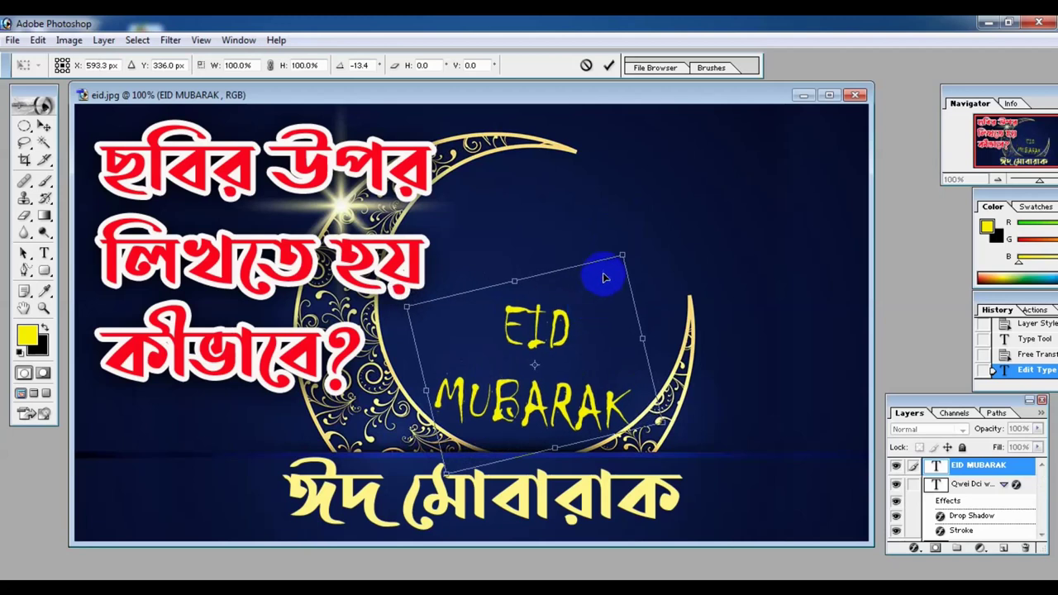
{"action": "left_click_drag", "start_coordinate": [630, 243], "coordinate": [623, 241]}
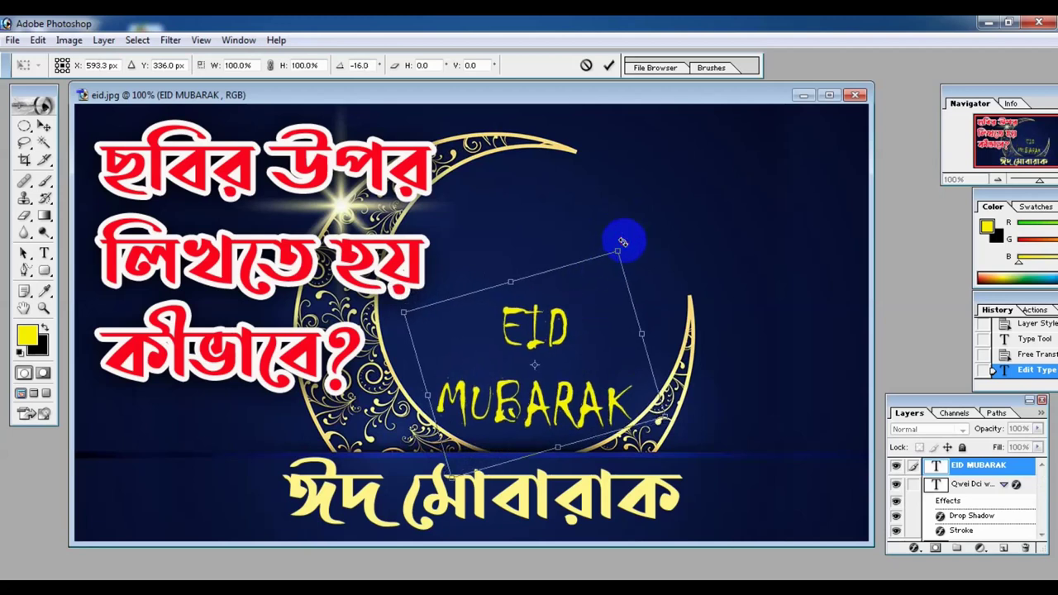
{"action": "left_click", "coordinate": [25, 161]}
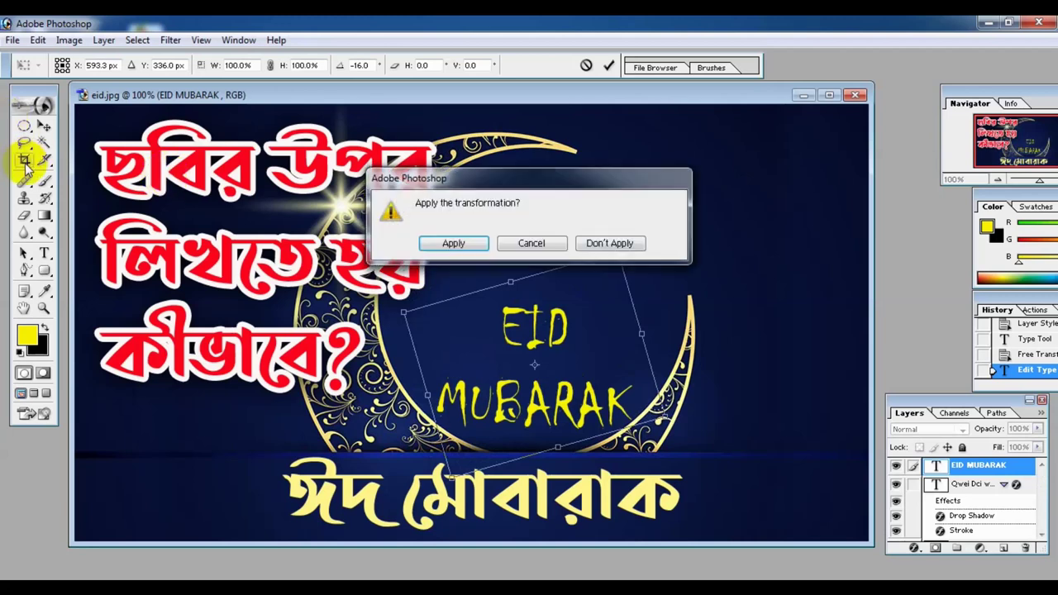
{"action": "left_click", "coordinate": [439, 244]}
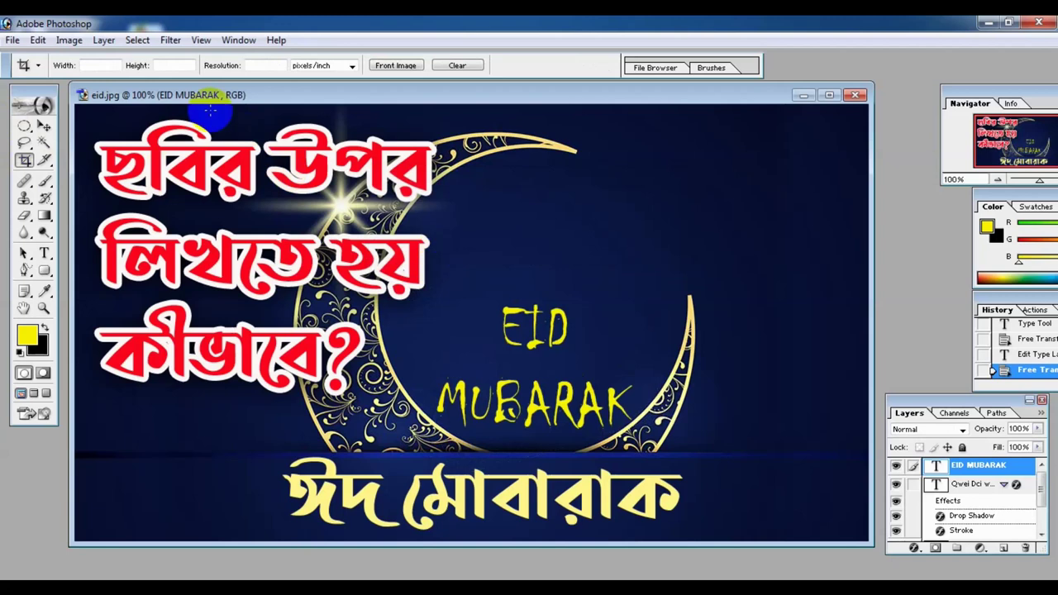
Step: Save a JPEG copy of the image to the Desktop named EID MUBARAK
{"action": "left_click", "coordinate": [15, 41]}
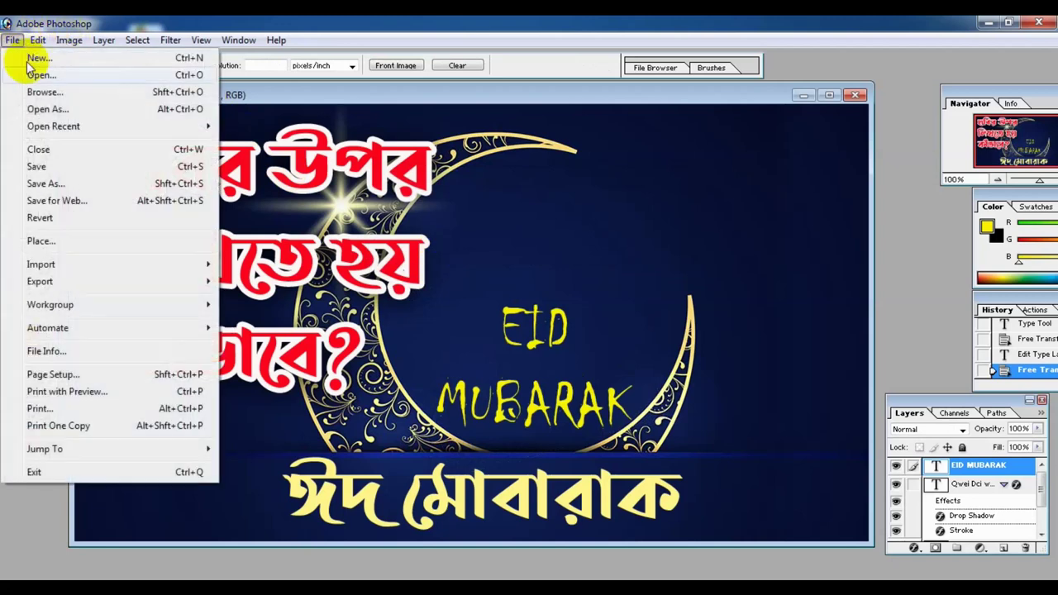
{"action": "left_click", "coordinate": [48, 184]}
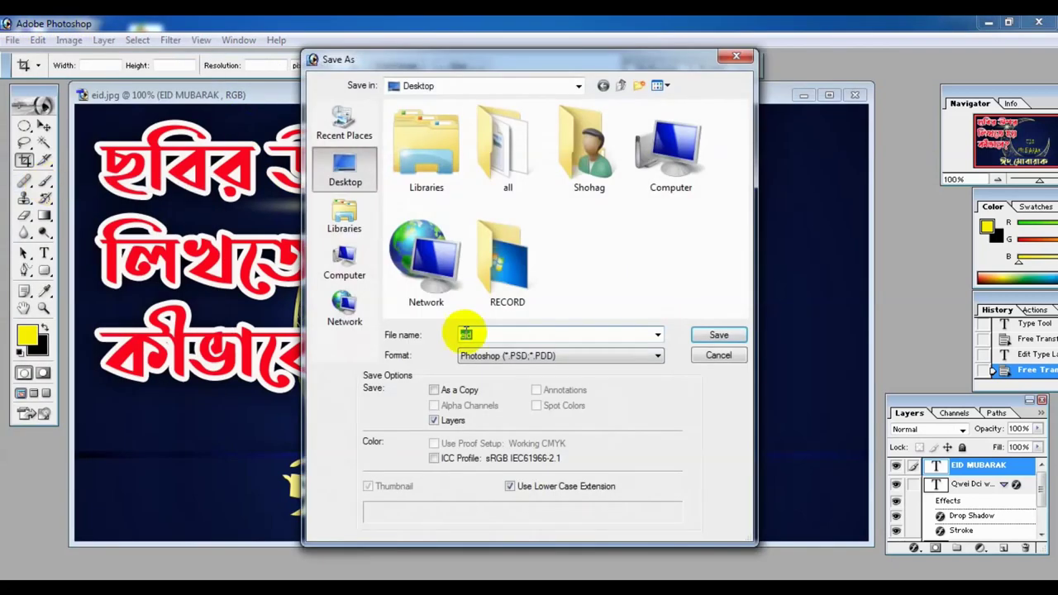
{"action": "left_click", "coordinate": [484, 357]}
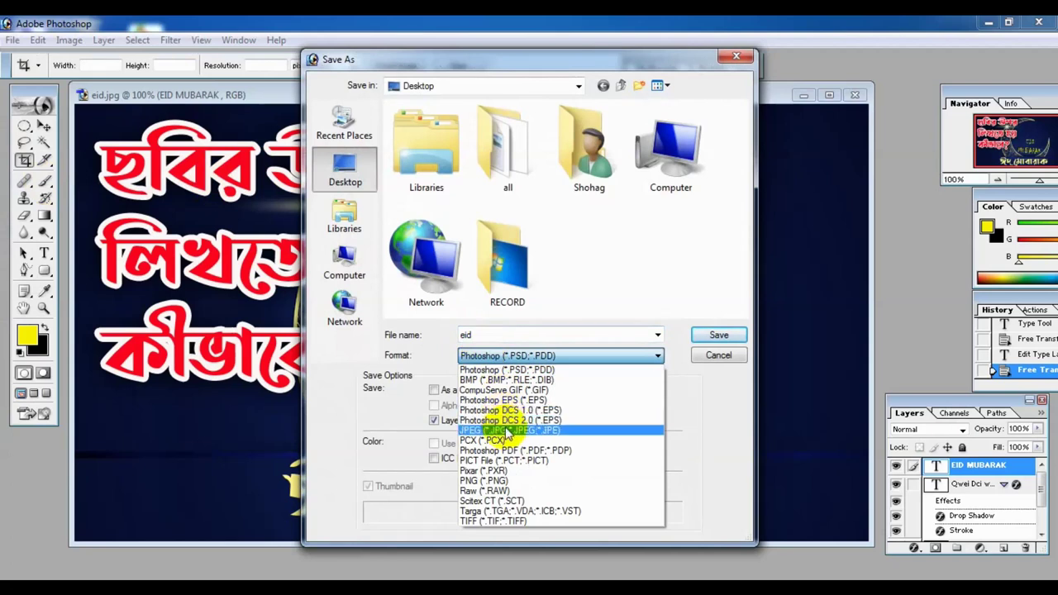
{"action": "left_click", "coordinate": [506, 431]}
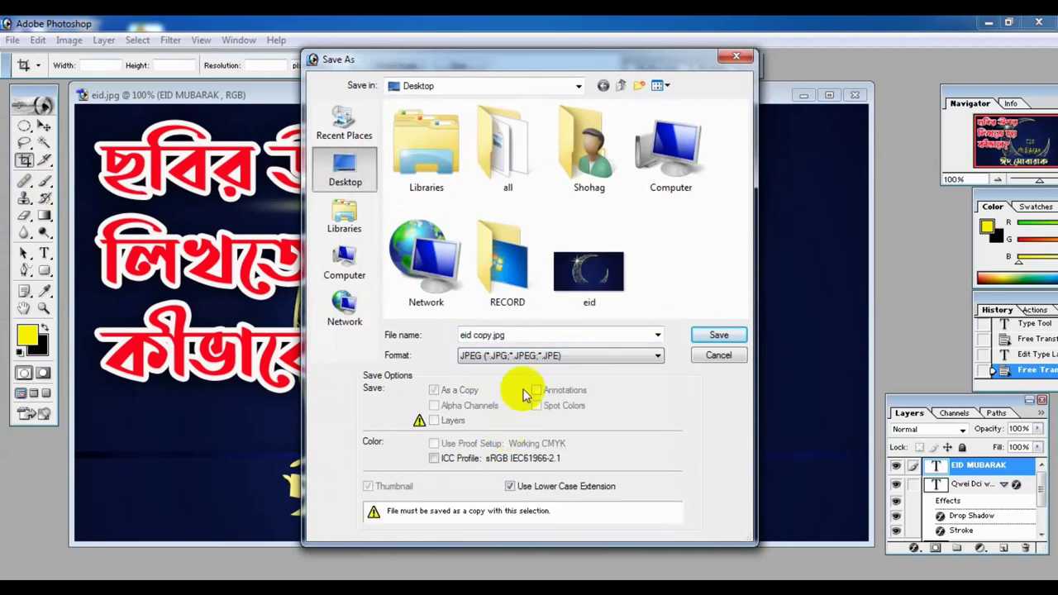
{"action": "double_click", "coordinate": [477, 334]}
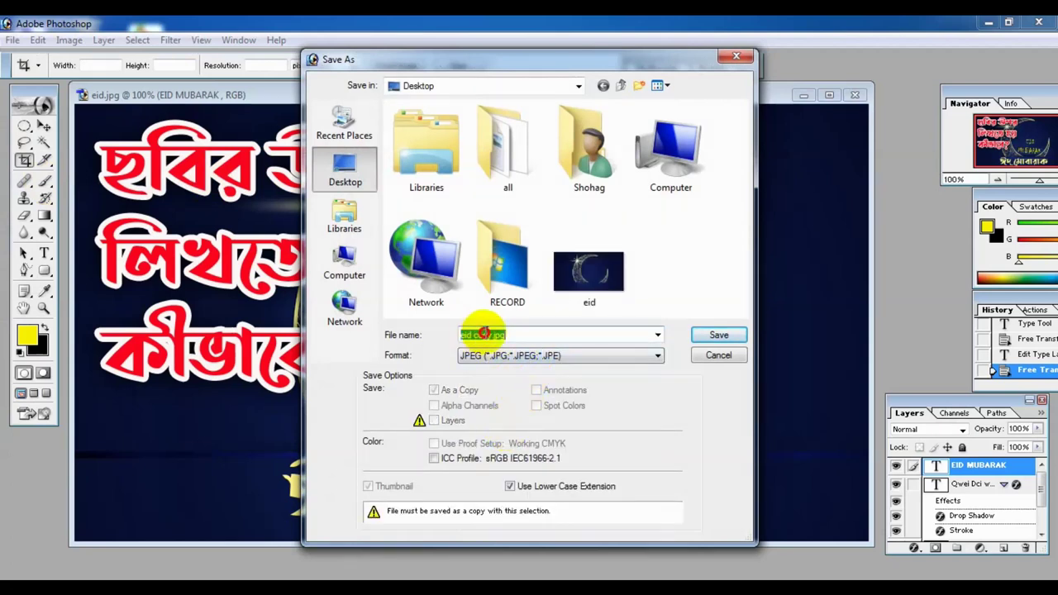
{"action": "type", "text": "EI"}
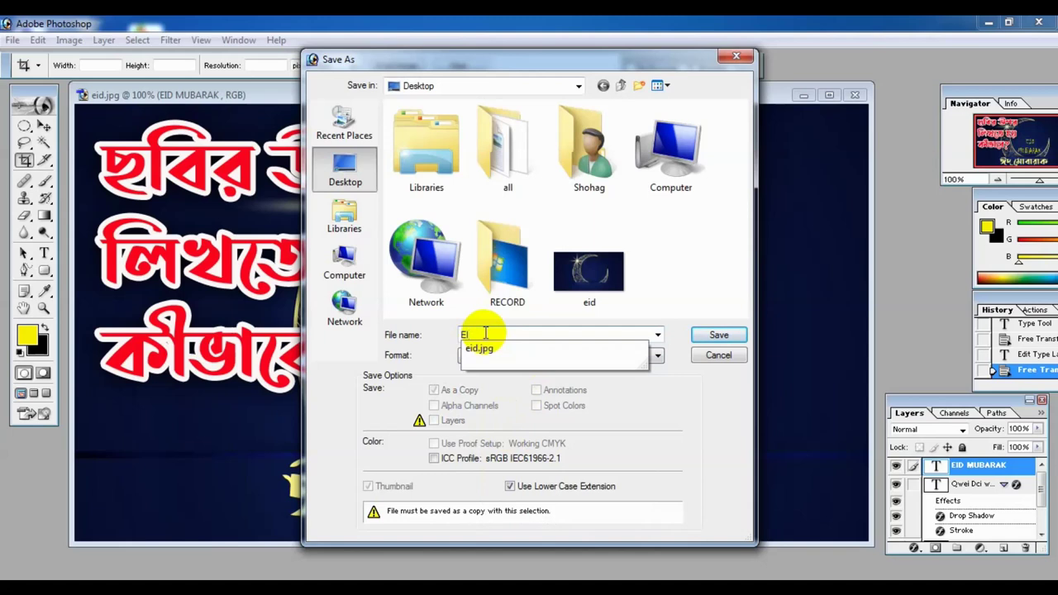
{"action": "type", "text": "D MUBARAK"}
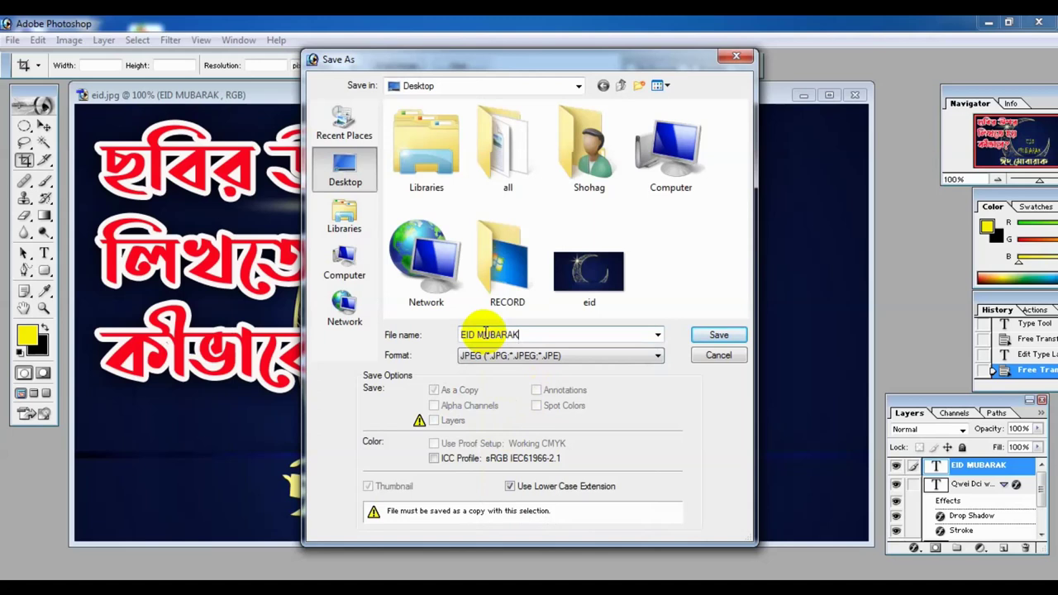
{"action": "key", "text": "Return"}
{"action": "key", "text": "Return"}
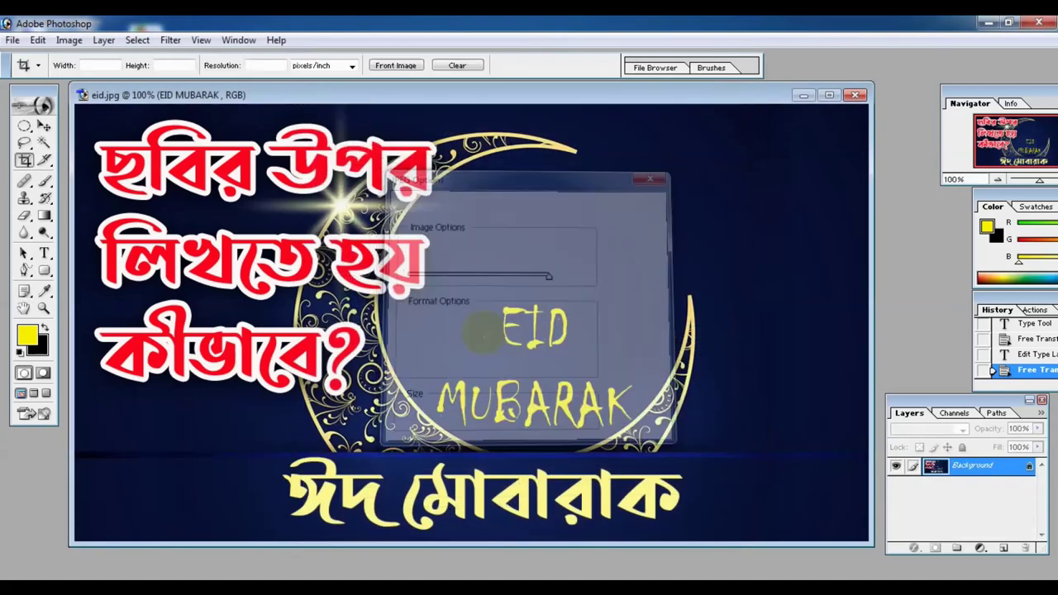
Step: Minimize Photoshop and rearrange the eid and EID MUBARAK icons on the desktop
{"action": "left_click", "coordinate": [996, 23]}
{"action": "mouse_move", "coordinate": [145, 130]}
{"action": "left_mouse_down"}
{"action": "mouse_move", "coordinate": [602, 205]}
{"action": "mouse_move", "coordinate": [612, 145]}
{"action": "left_mouse_up"}
{"action": "left_click_drag", "start_coordinate": [551, 128], "coordinate": [405, 142]}
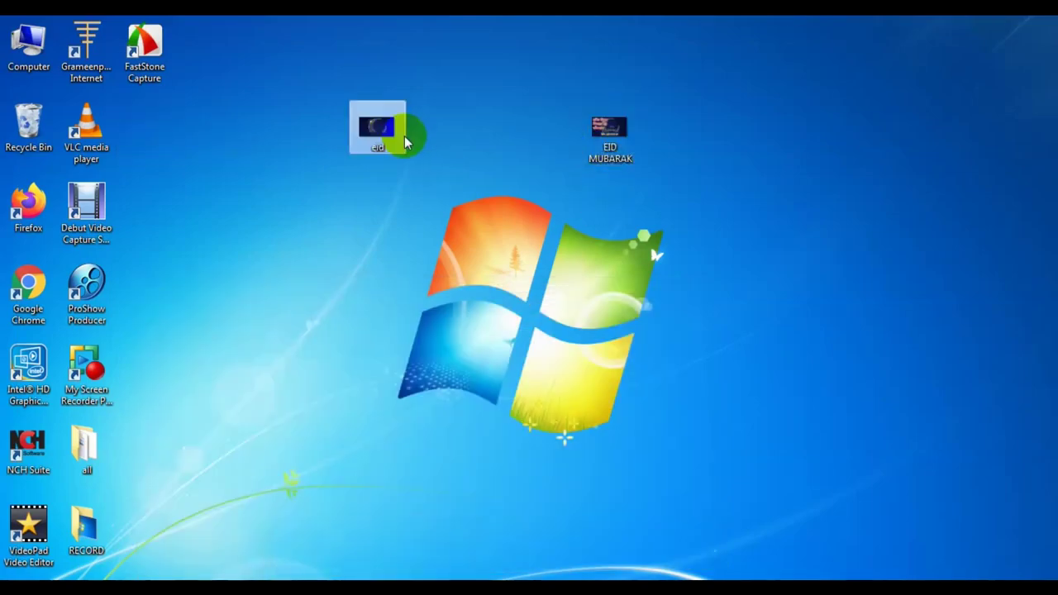
Step: Preview the original eid picture, then open the saved EID MUBARAK JPEG in Photo Viewer
{"action": "double_click", "coordinate": [389, 134]}
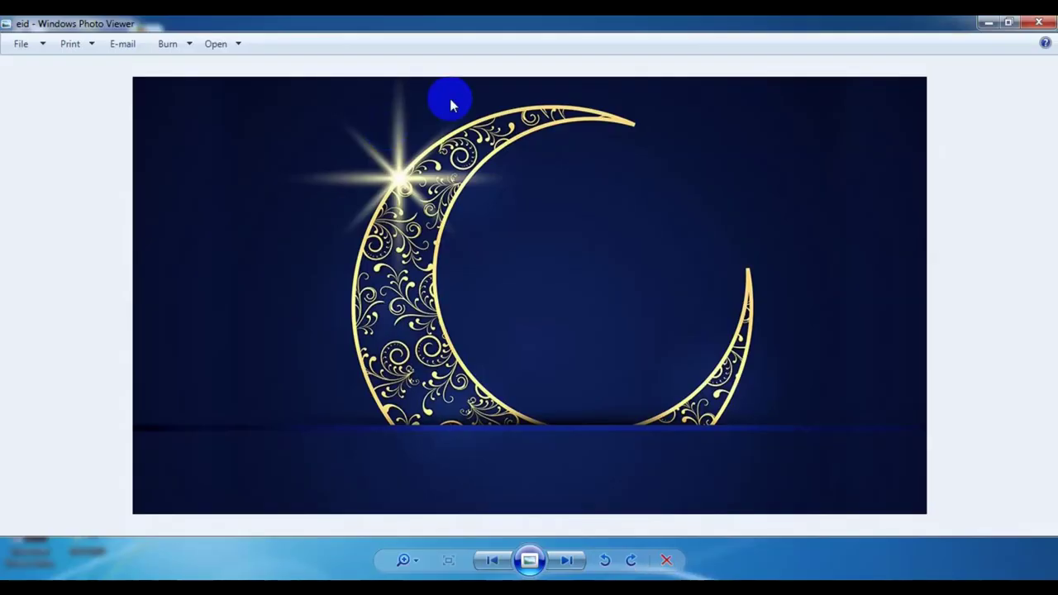
{"action": "left_click", "coordinate": [1040, 22]}
{"action": "double_click", "coordinate": [610, 136]}
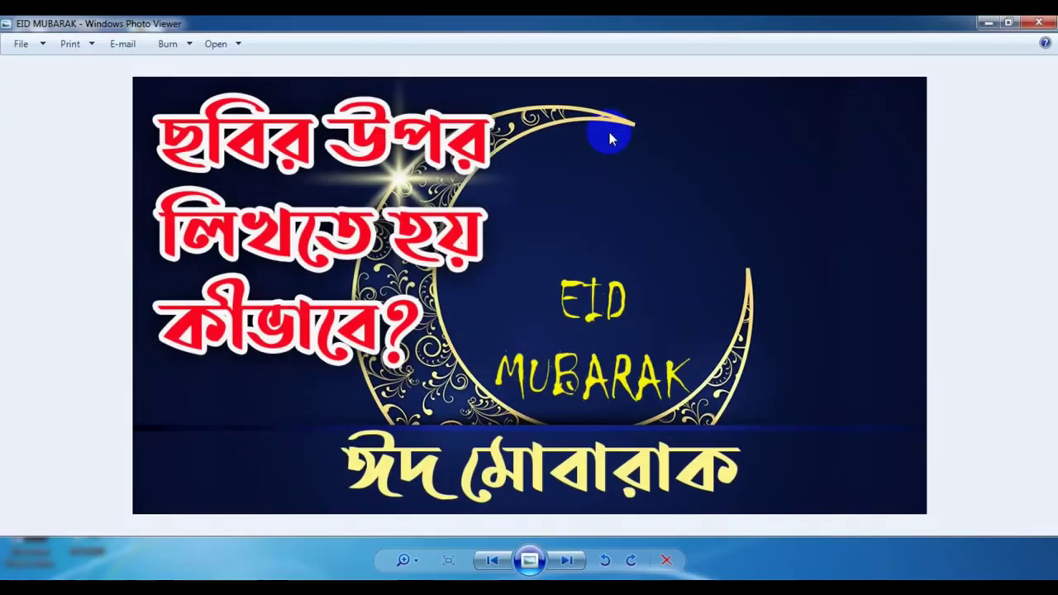